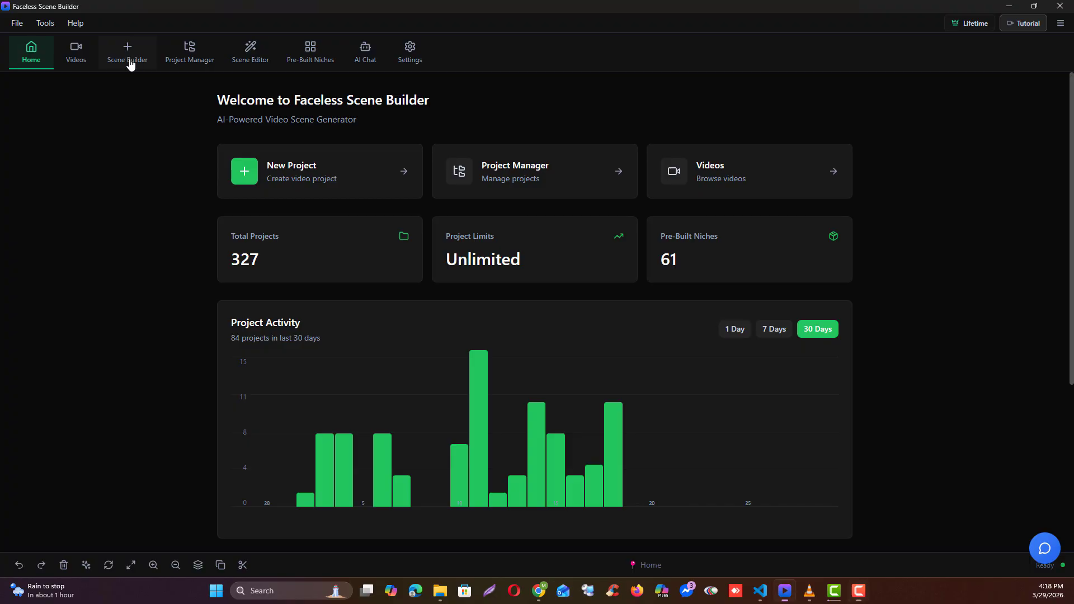
Step: Load GET UP AND GRIND - Motivational Speech (2).mp3 into the Scene Builder as voice-over and transcribe it at 10 seconds per scene
click(129, 56)
scroll(109, 415, down, 2)
scroll(108, 414, up, 2)
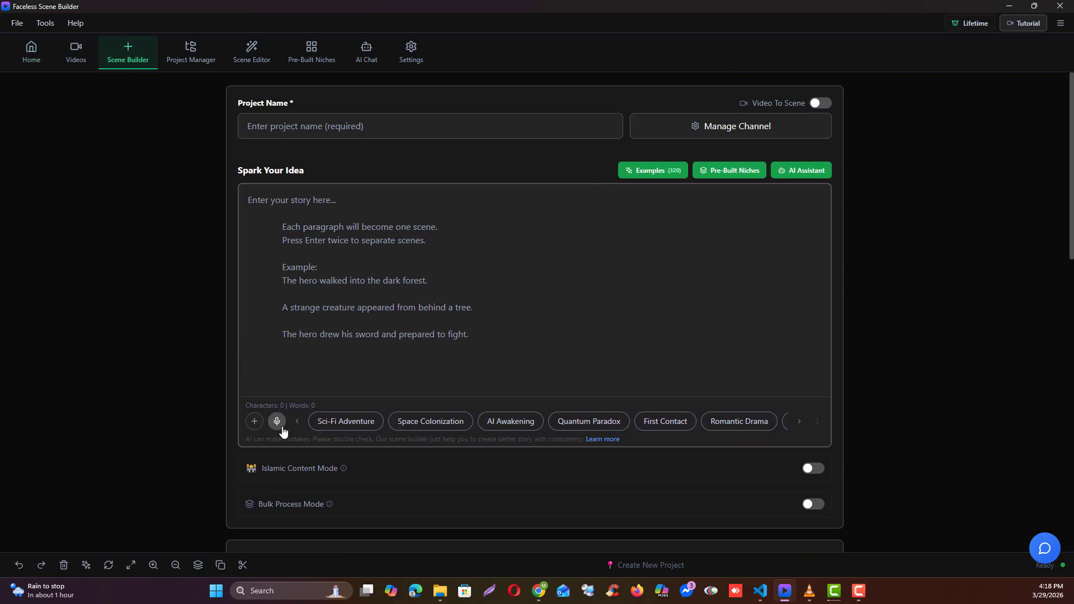
click(277, 426)
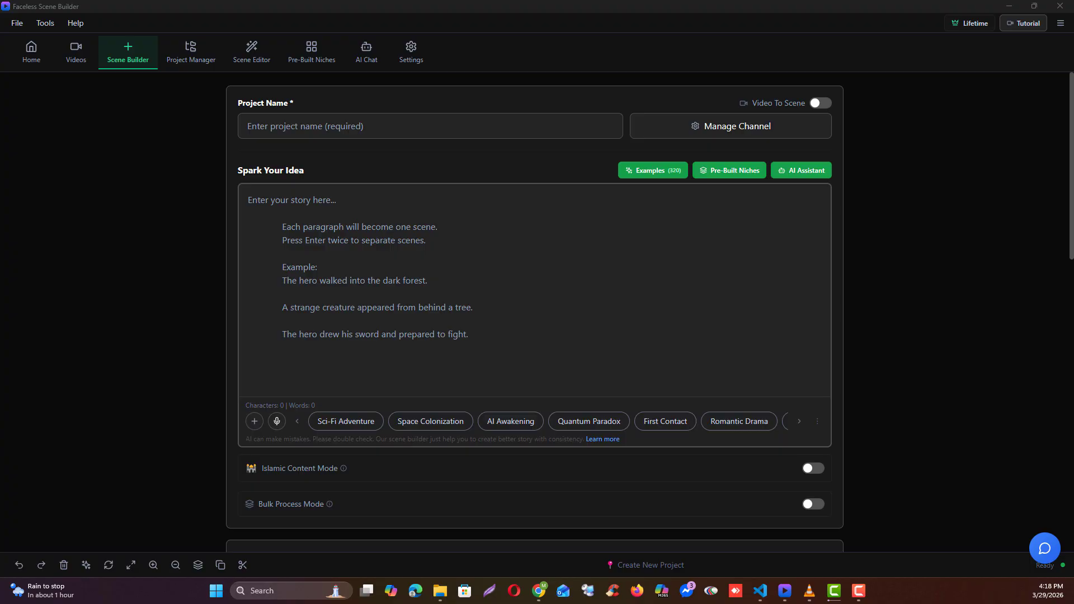
click(608, 402)
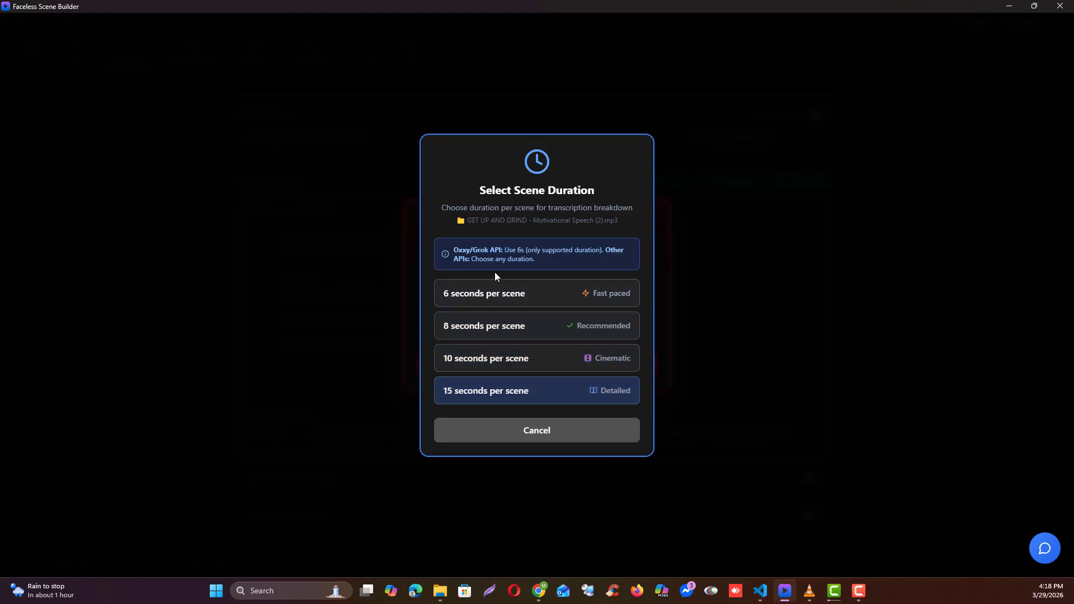
click(530, 358)
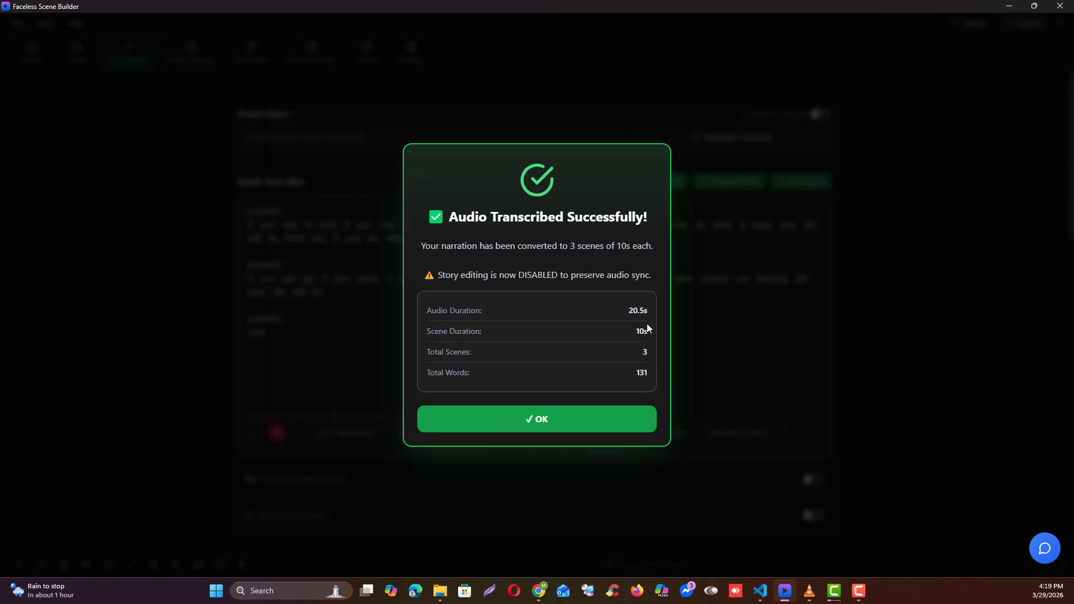
click(565, 424)
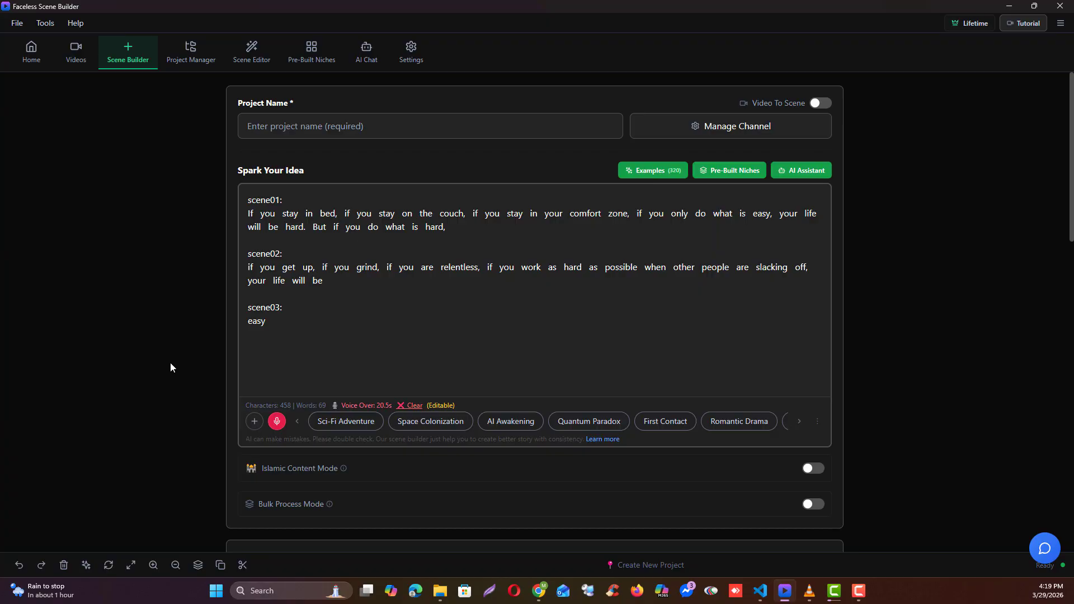
Step: Name the new project "old audio"
scroll(171, 368, down, 6)
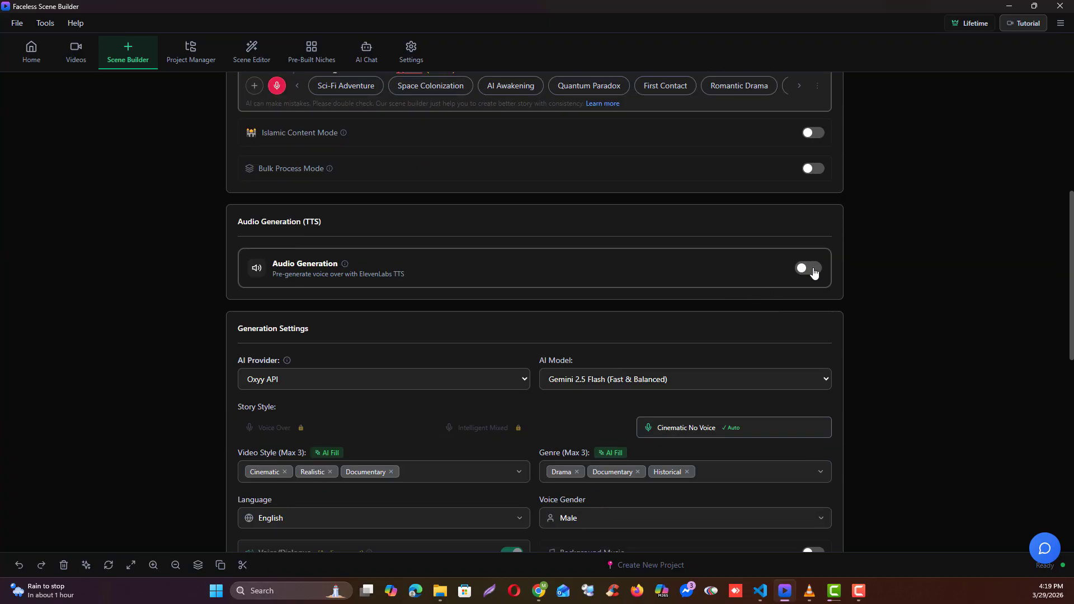
scroll(204, 364, up, 6)
scroll(152, 386, down, 5)
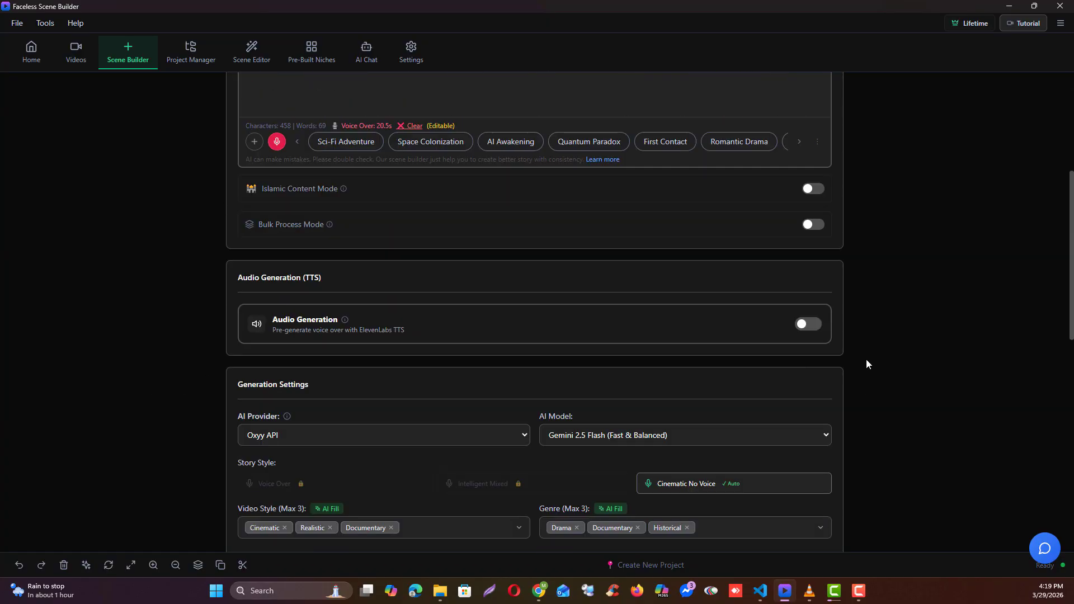
scroll(314, 420, up, 5)
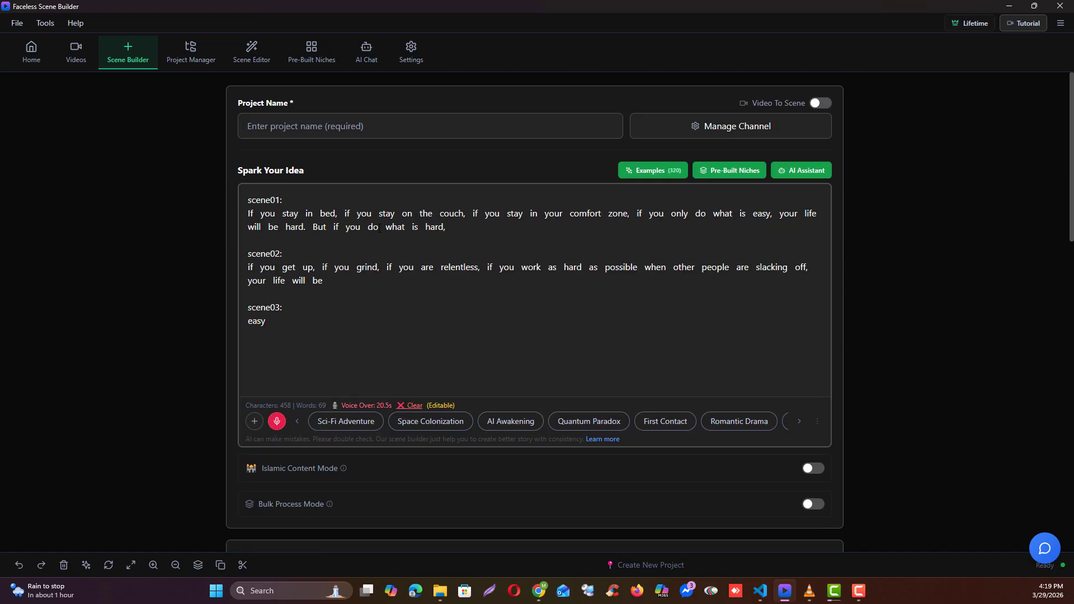
click(330, 133)
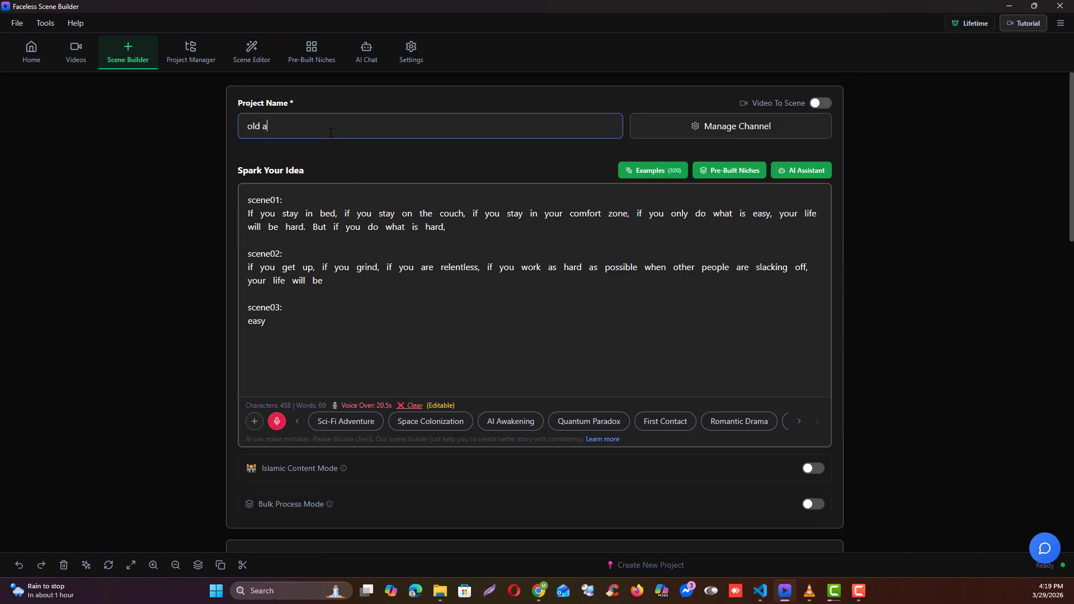
Step: Submit the old audio project for scene generation with the current agent settings and acknowledge the submission
scroll(330, 132, down, 8)
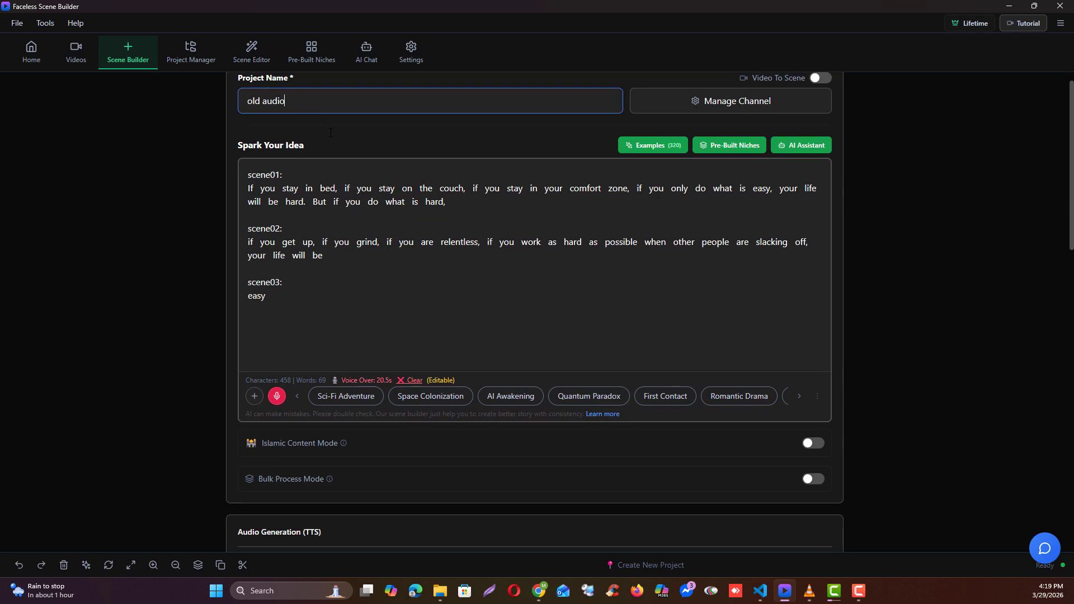
scroll(319, 427, down, 5)
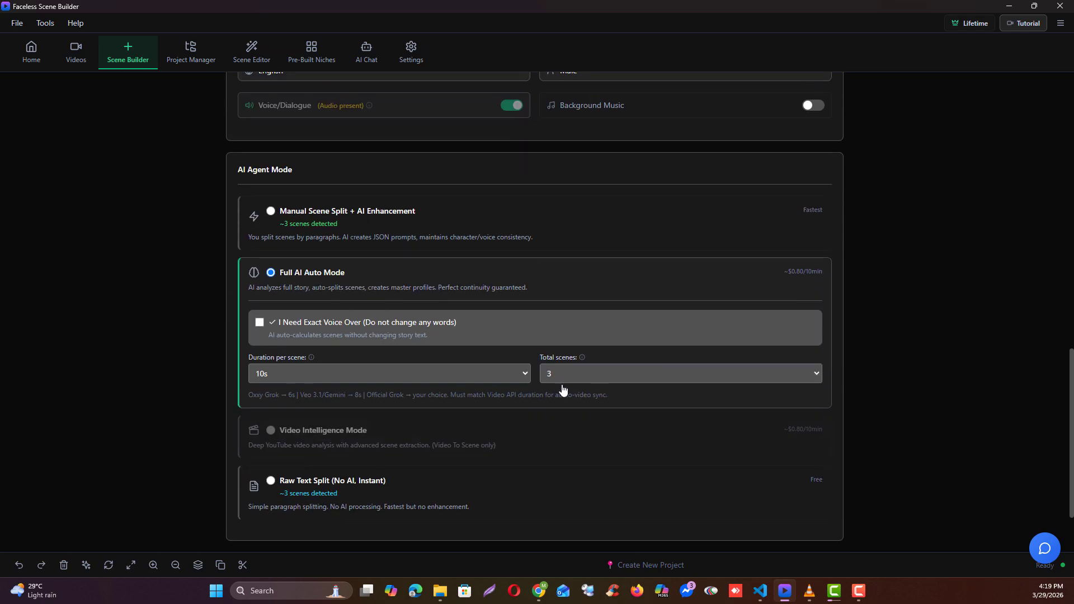
scroll(119, 416, down, 2)
click(551, 491)
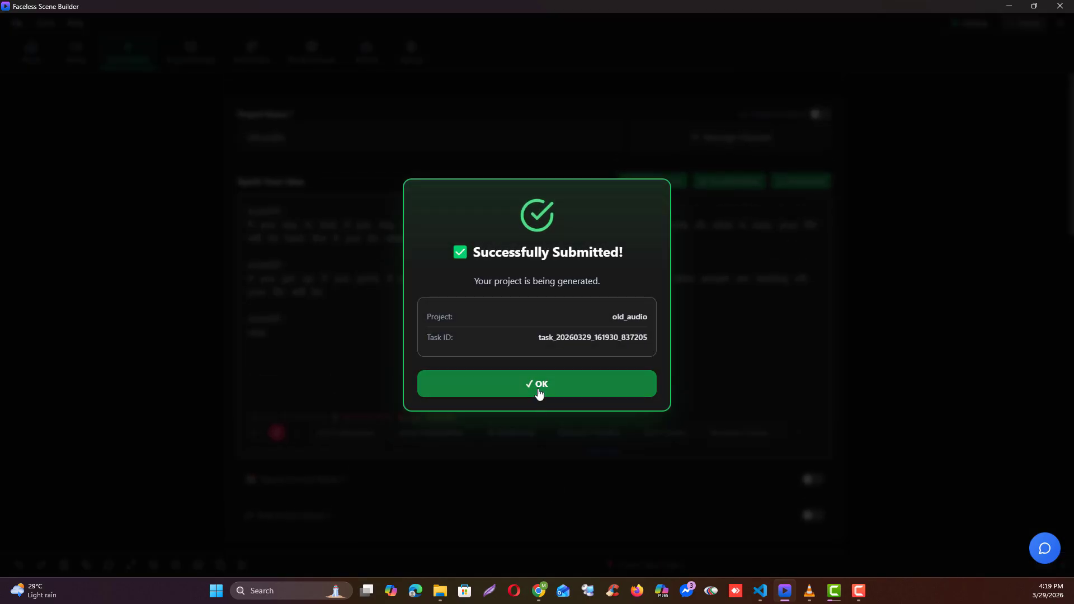
click(537, 387)
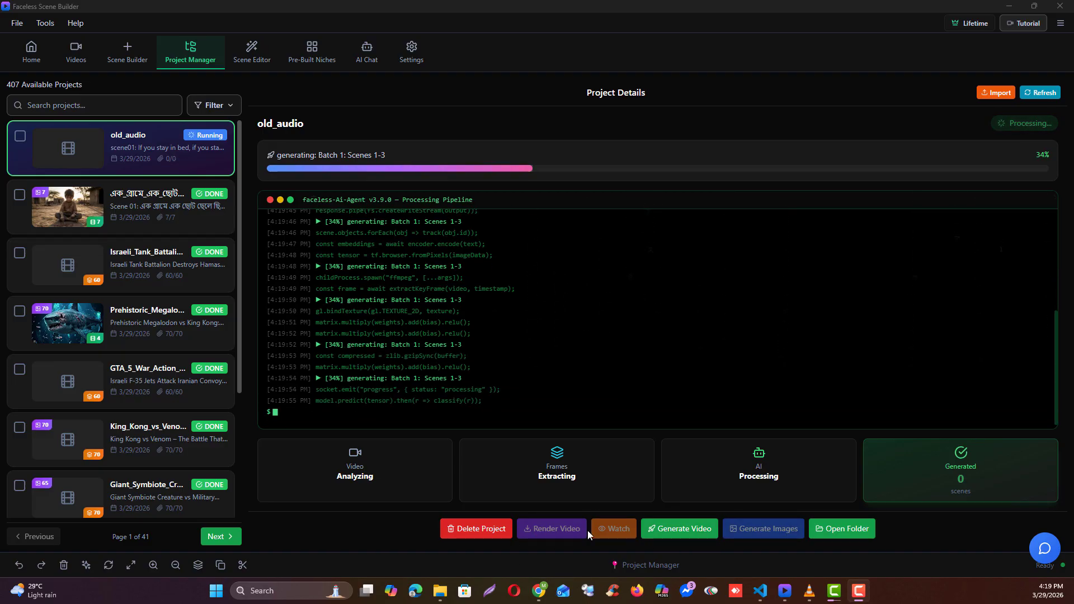
Step: Check Grok's saved Imagine page in Chrome and start generating the scene images for the old_audio project
mouse_move(534, 596)
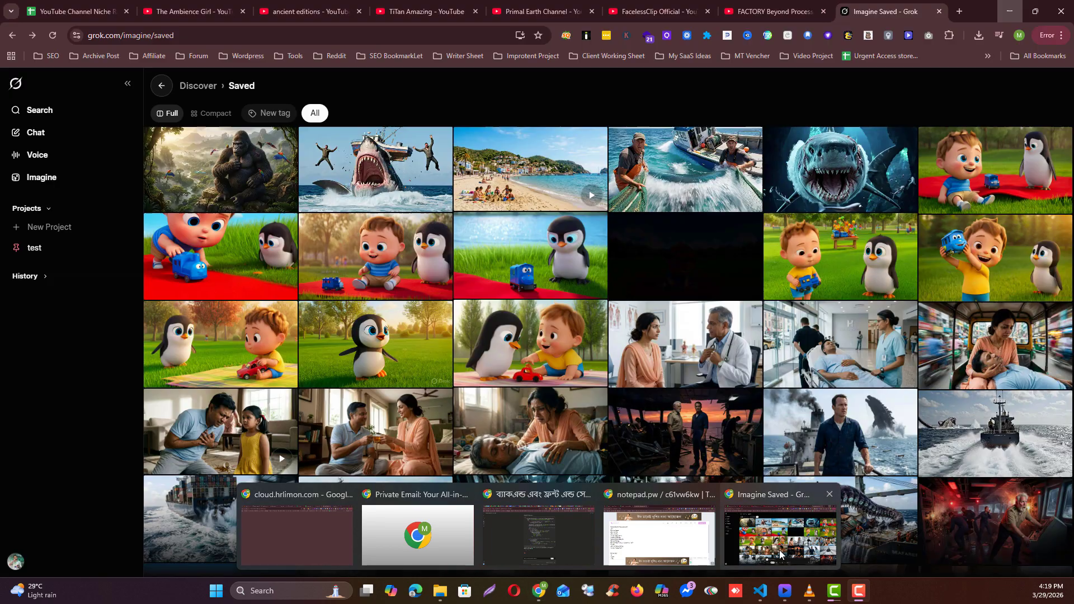
click(782, 554)
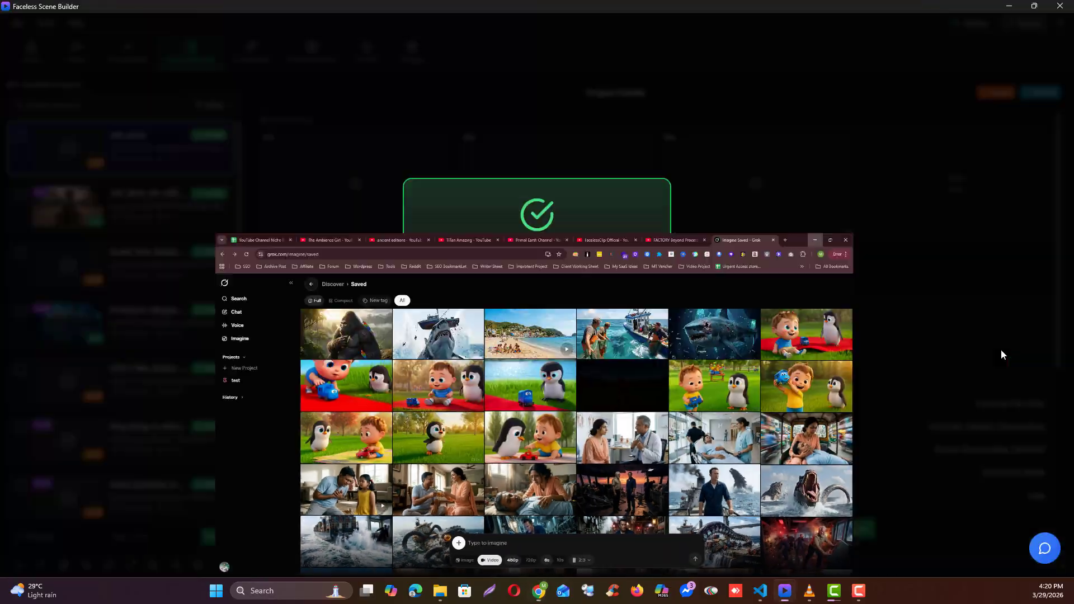
click(477, 386)
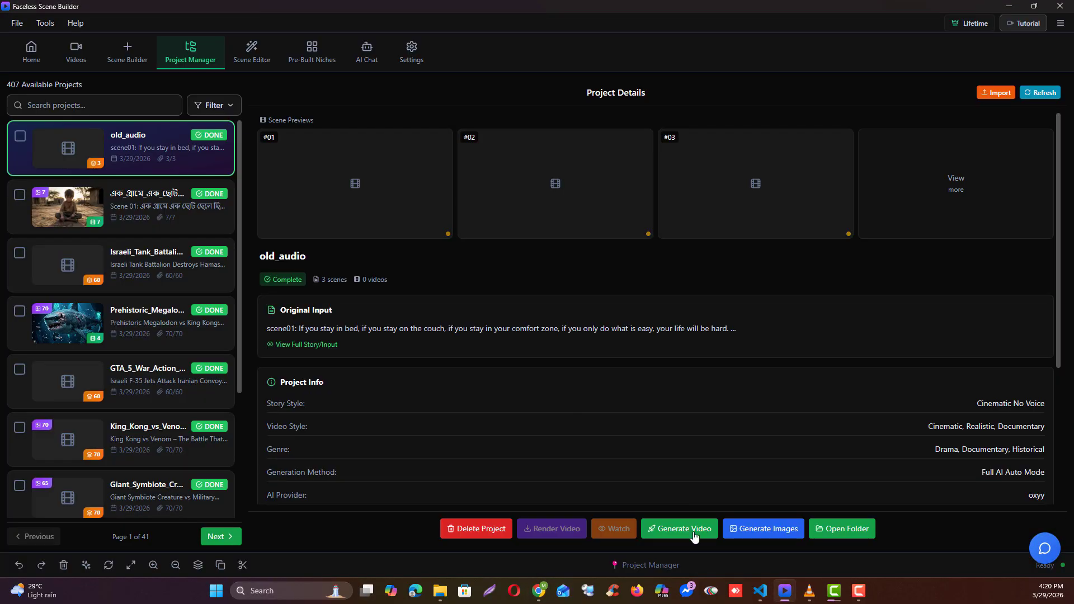
click(764, 531)
click(583, 480)
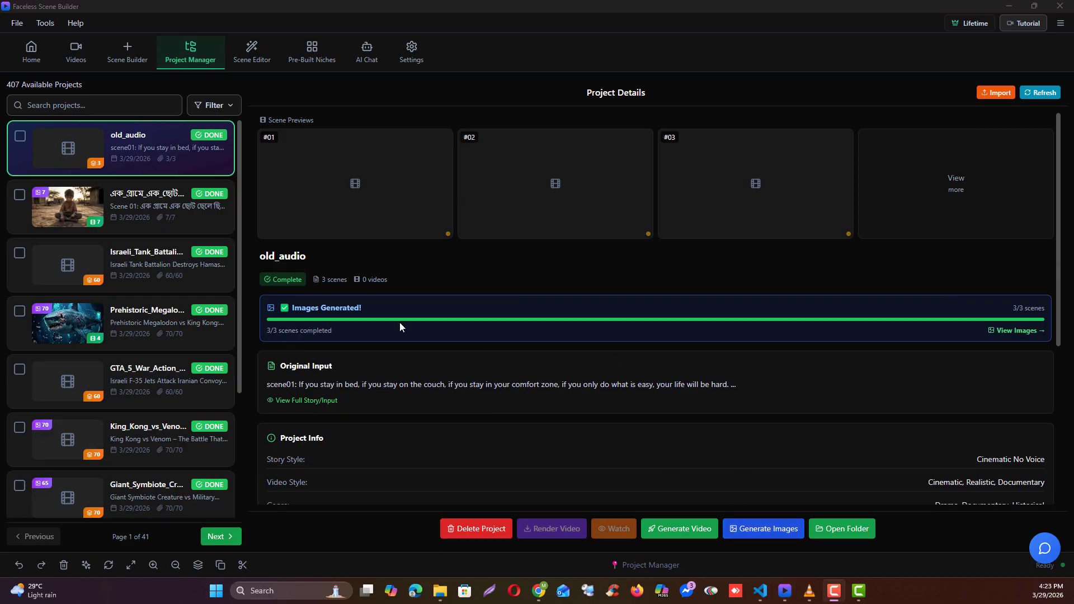
Step: View the generated scene images of the old_audio project and close the image viewer
right_click(152, 159)
click(201, 340)
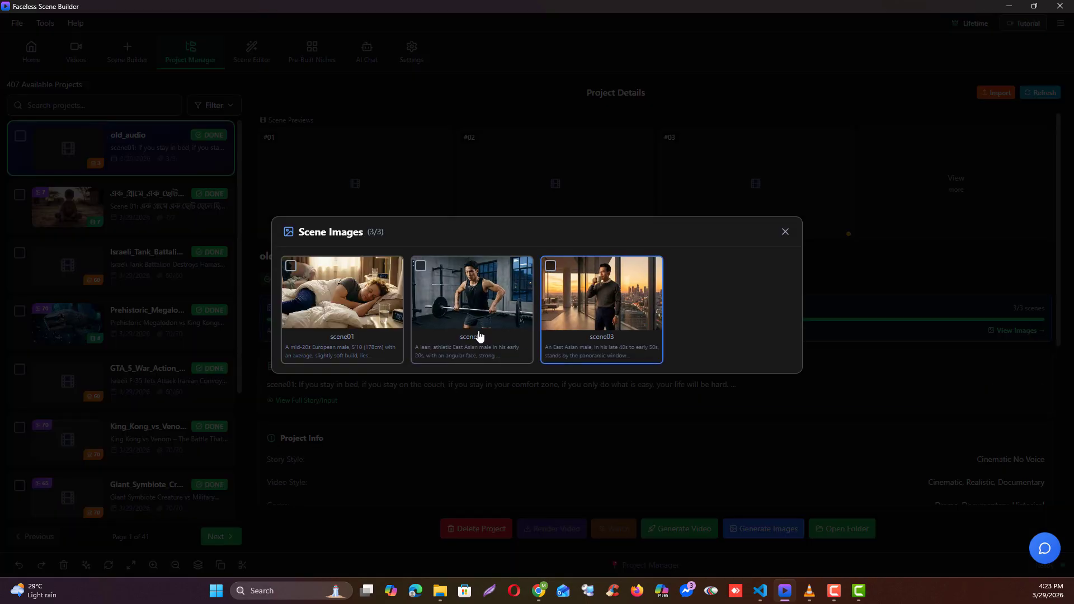
click(786, 231)
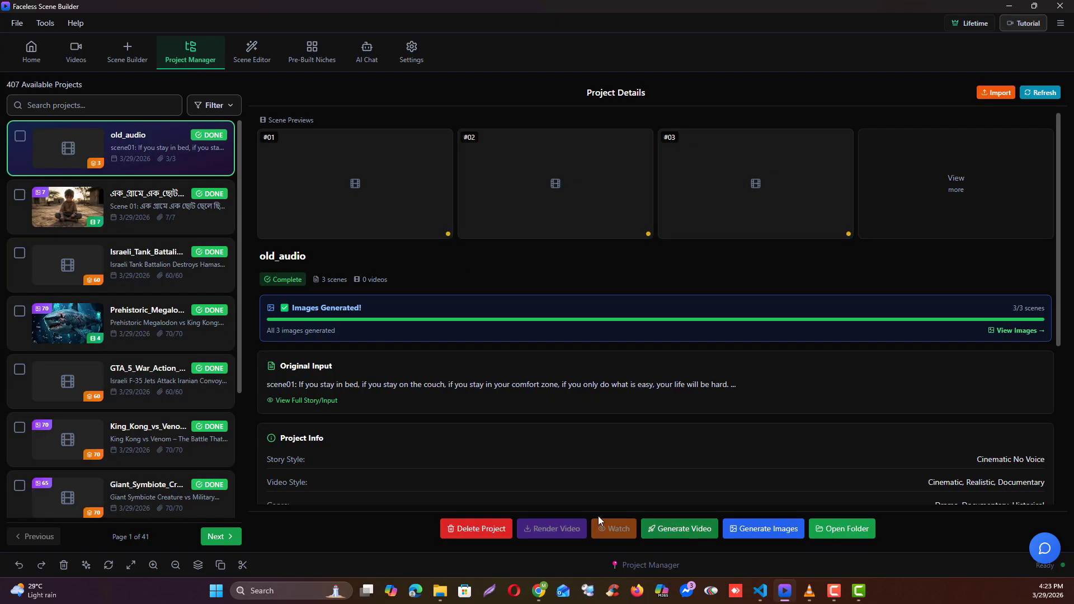
Step: Open old_audio in the Scene Editor to view the scene01 prompt, and return to the Project Manager
right_click(163, 153)
click(213, 319)
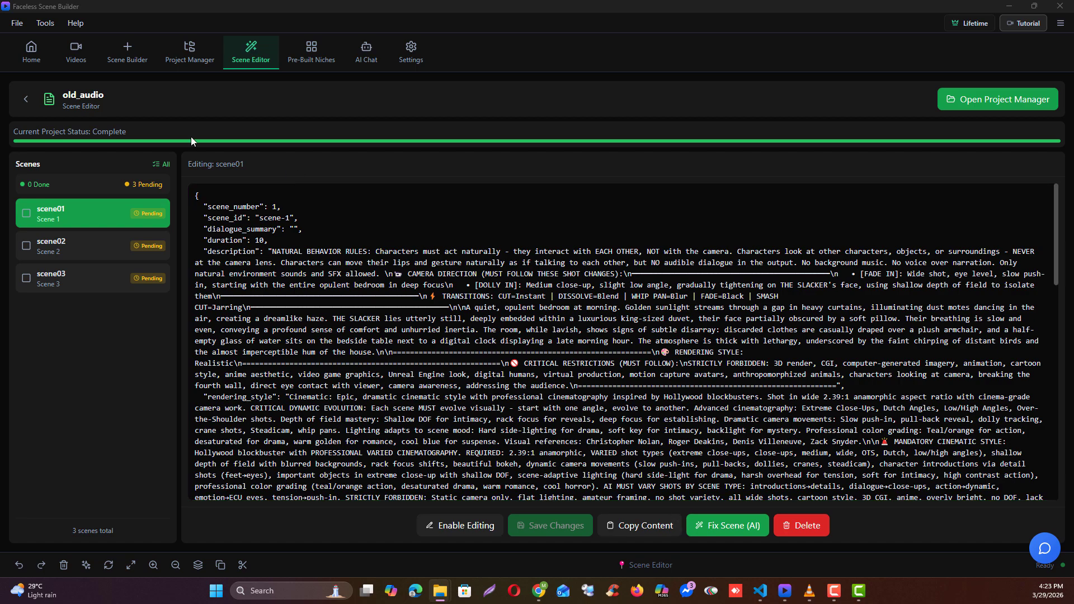
click(191, 59)
Step: Open the old_audio project's generated_images folder in File Explorer and copy its path
click(774, 534)
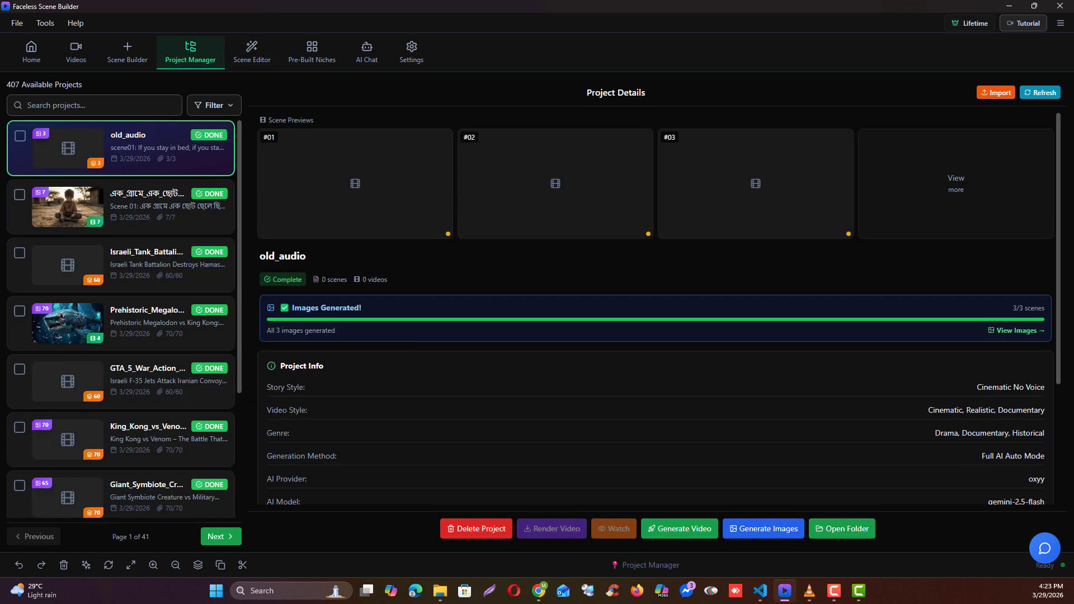
click(842, 529)
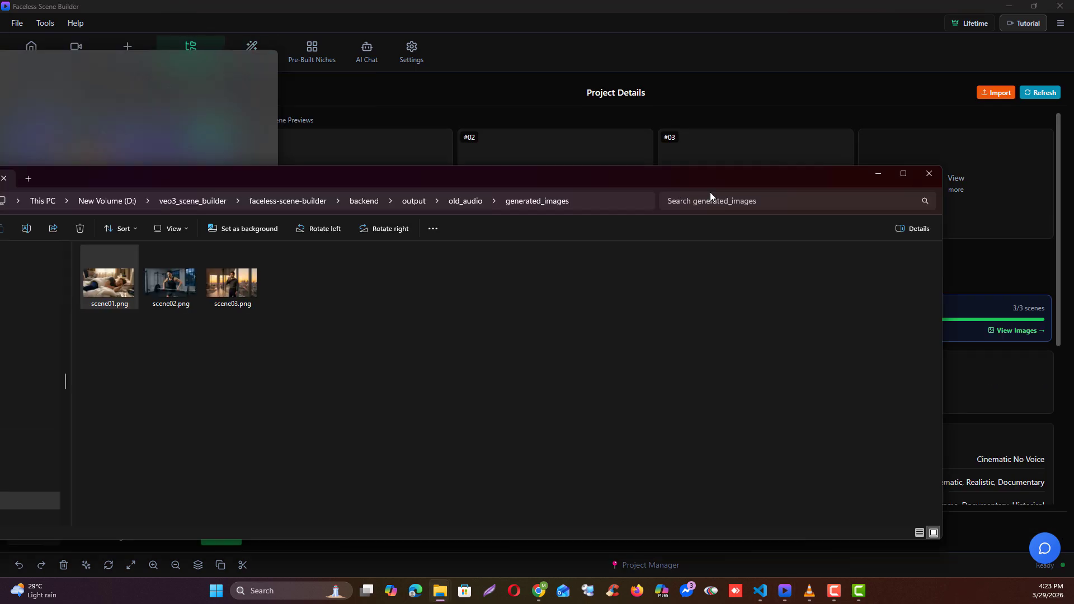
double_click(753, 197)
click(402, 225)
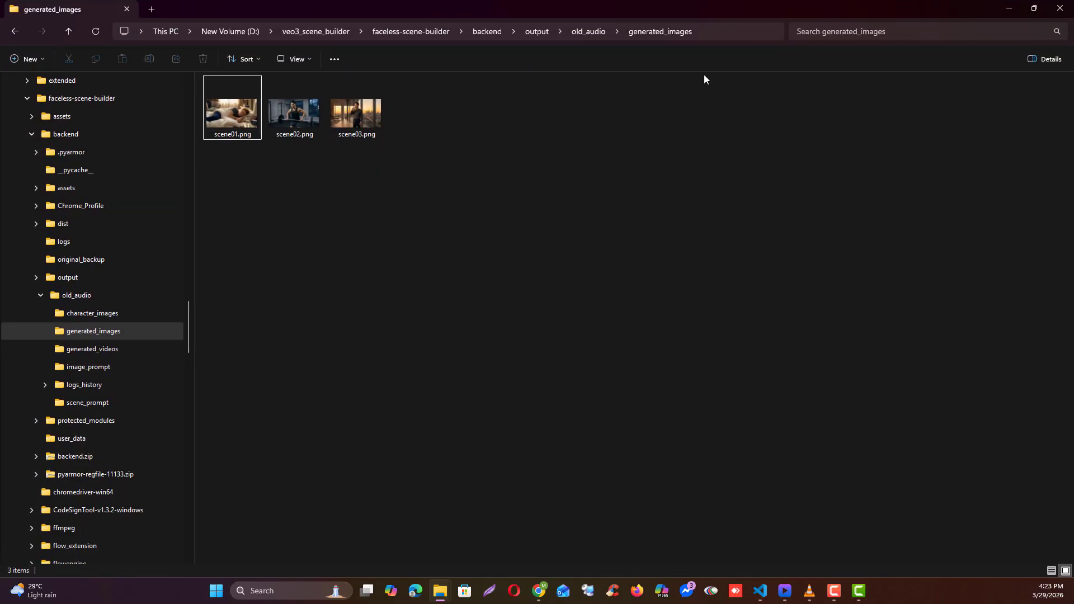
click(725, 34)
click(1034, 8)
click(998, 53)
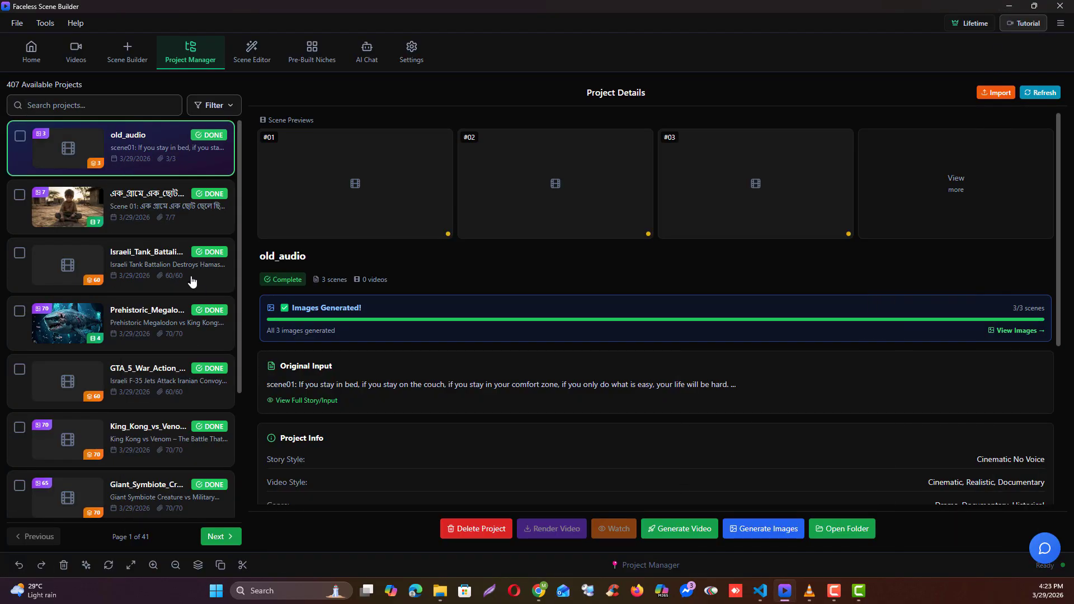
Step: Open old_audio in the Scene Editor, and upload scene01.png from its generated_images folder as a reference image in Grok Imagine
right_click(182, 150)
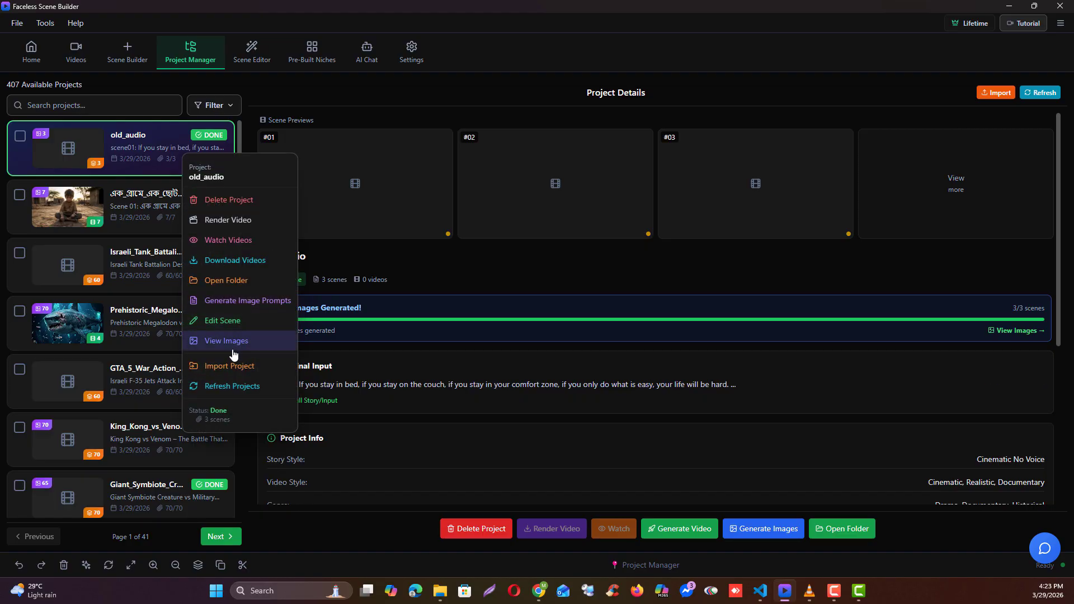
click(230, 320)
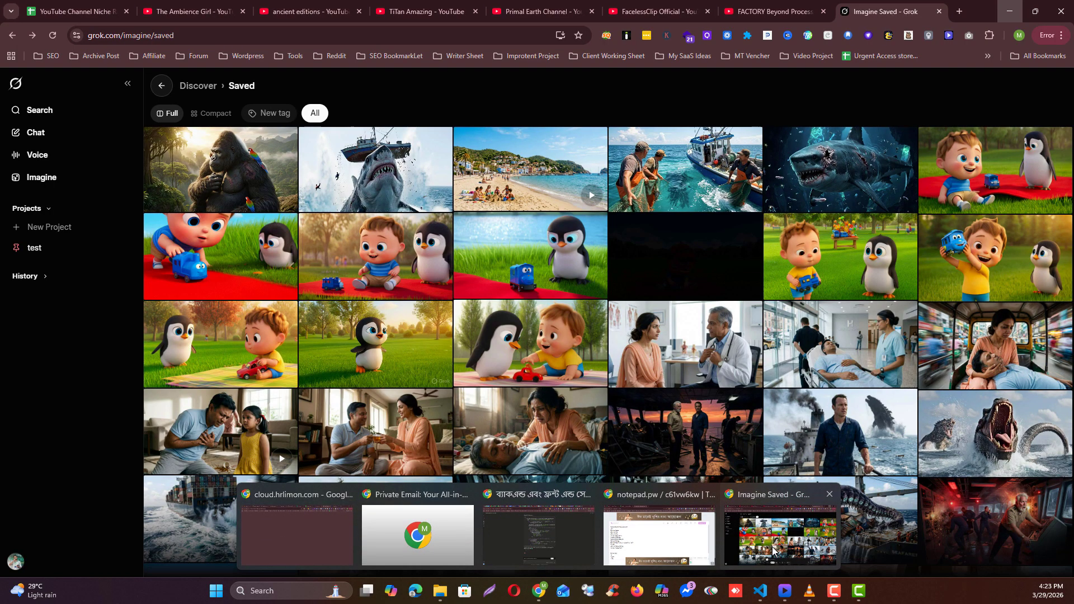
click(565, 521)
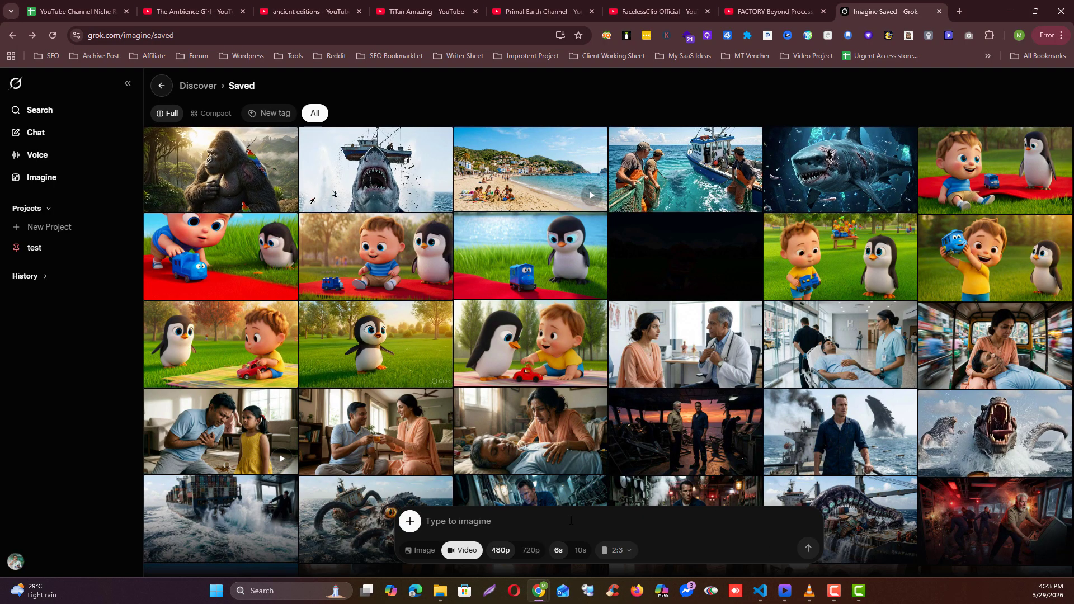
click(410, 520)
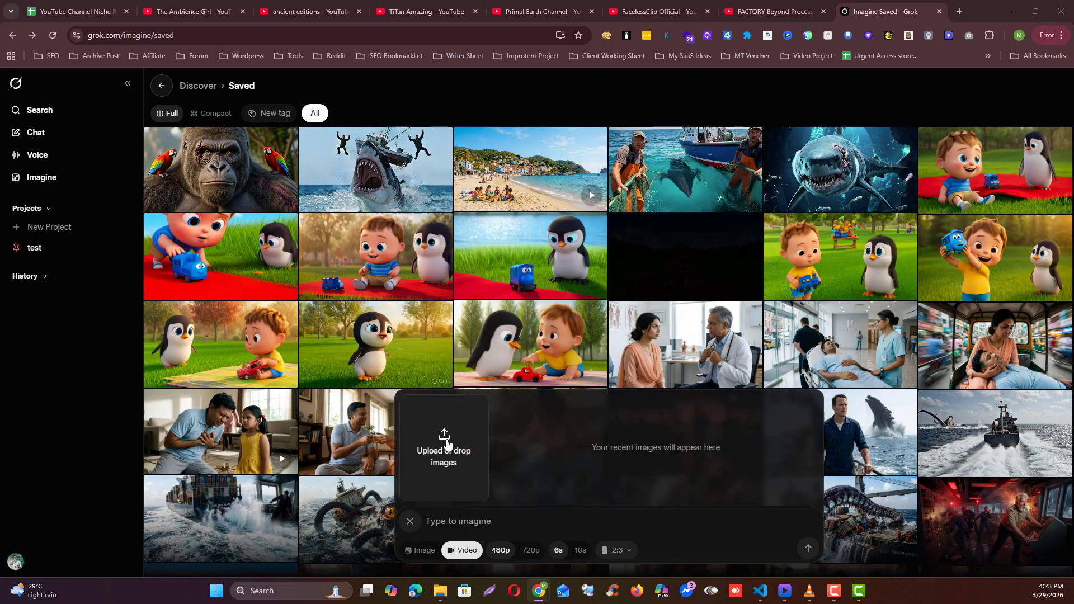
click(446, 386)
click(421, 34)
text(D:\veo3_scene_builder\faceless-scene-builder\backend\output\vid_audio\generated_images)
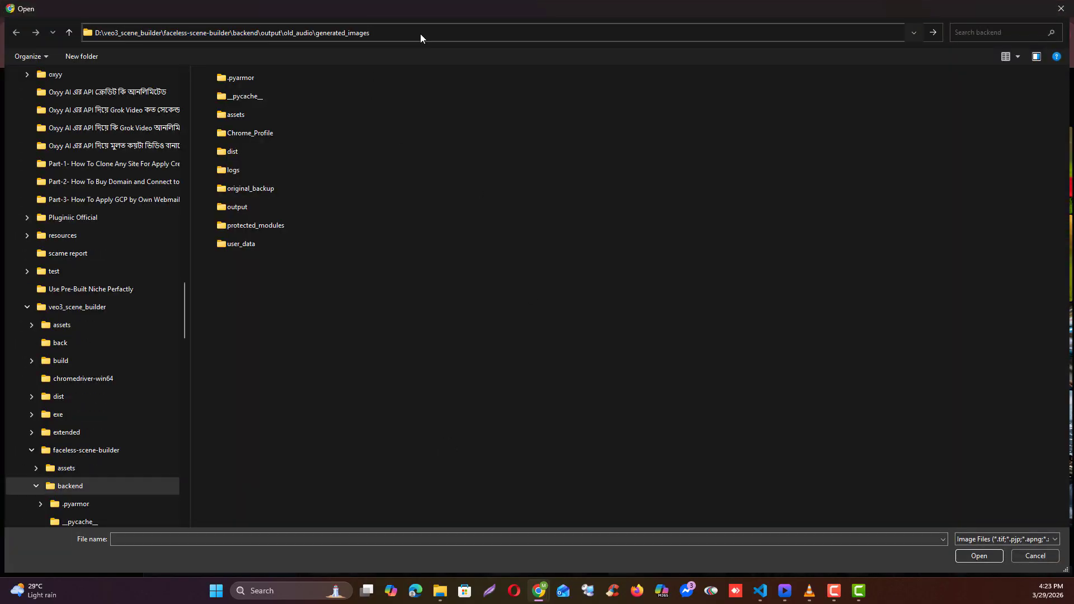
key(Return)
double_click(231, 133)
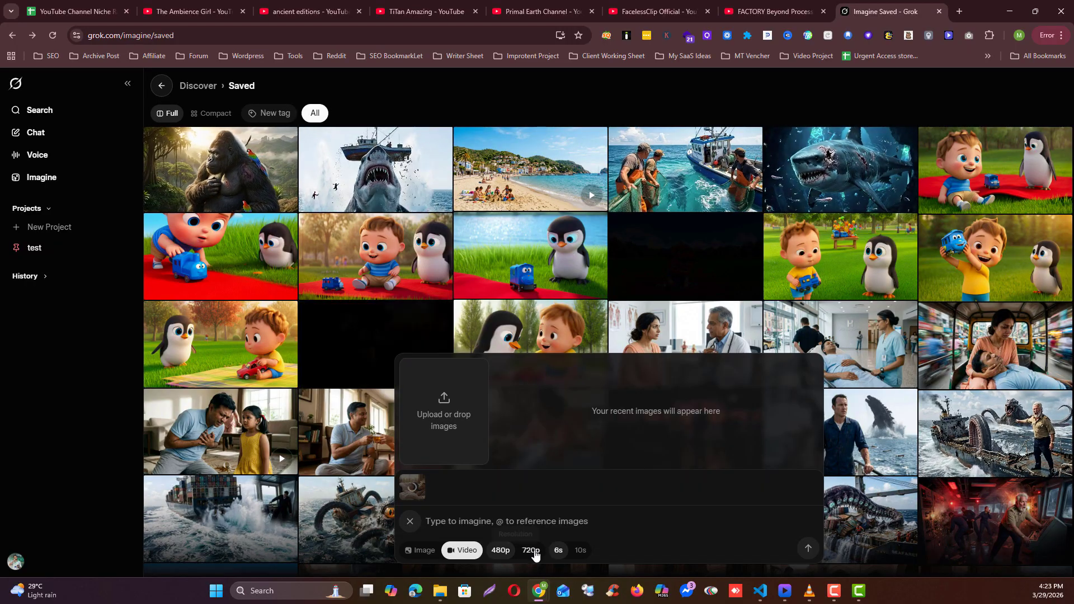
Step: Set the Grok video length to 10s and copy the scene01 prompt from the Scene Editor
click(580, 550)
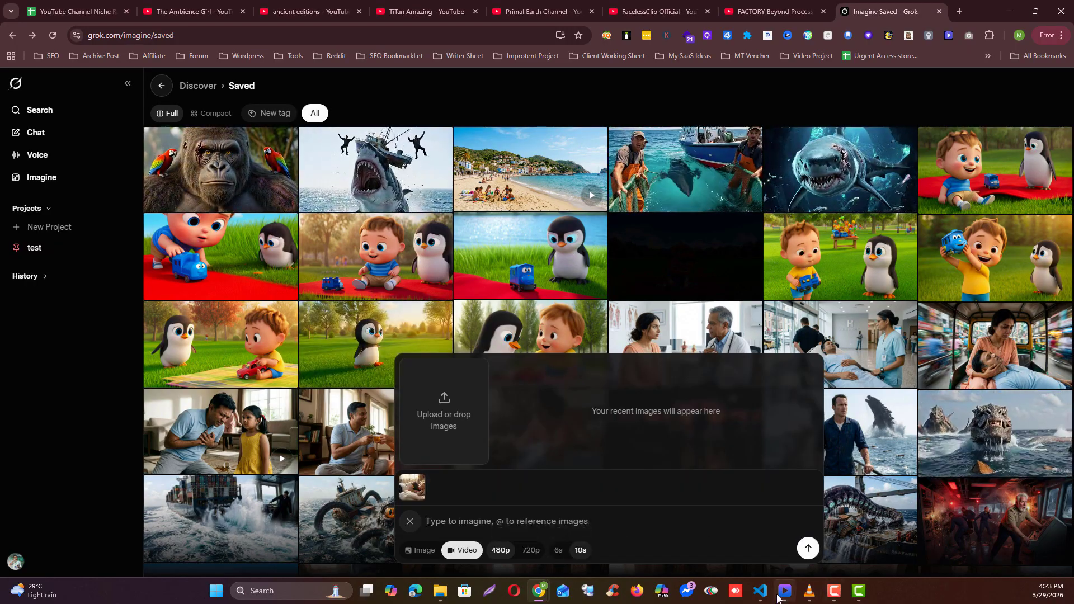
key(alt+Tab)
click(639, 525)
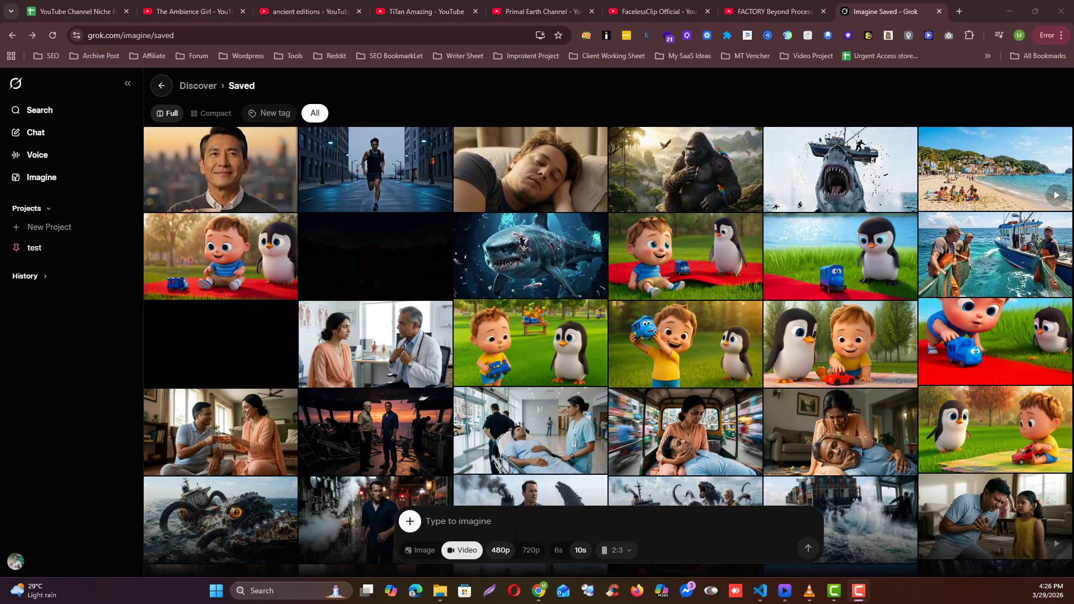
Step: Download the sleeping-man scene 1 video from the saved Grok creations and rename it scene01.mp4 in the Downloads folder
click(526, 193)
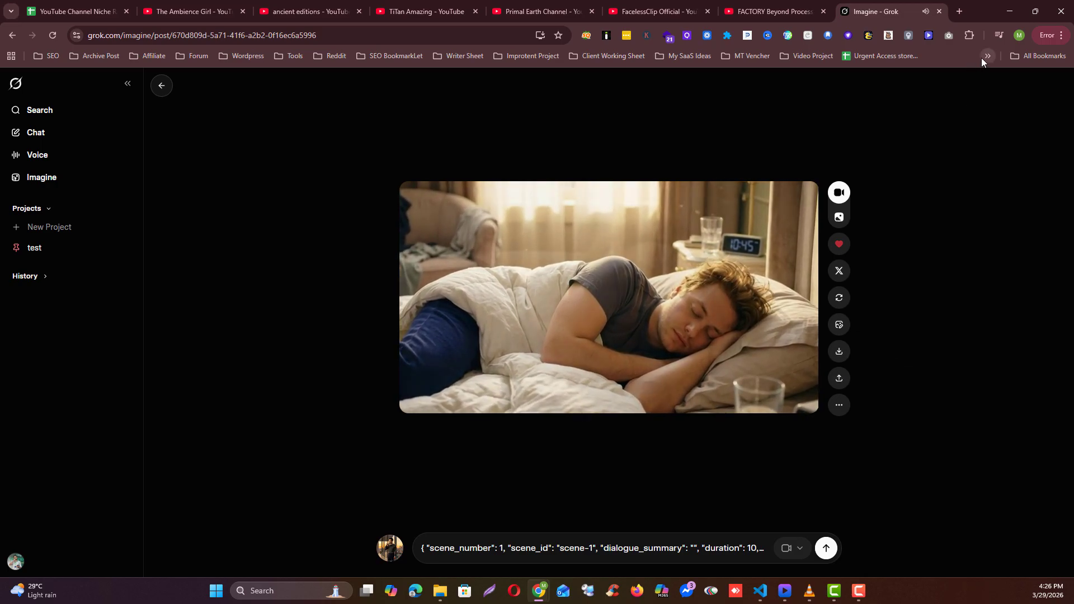
click(954, 63)
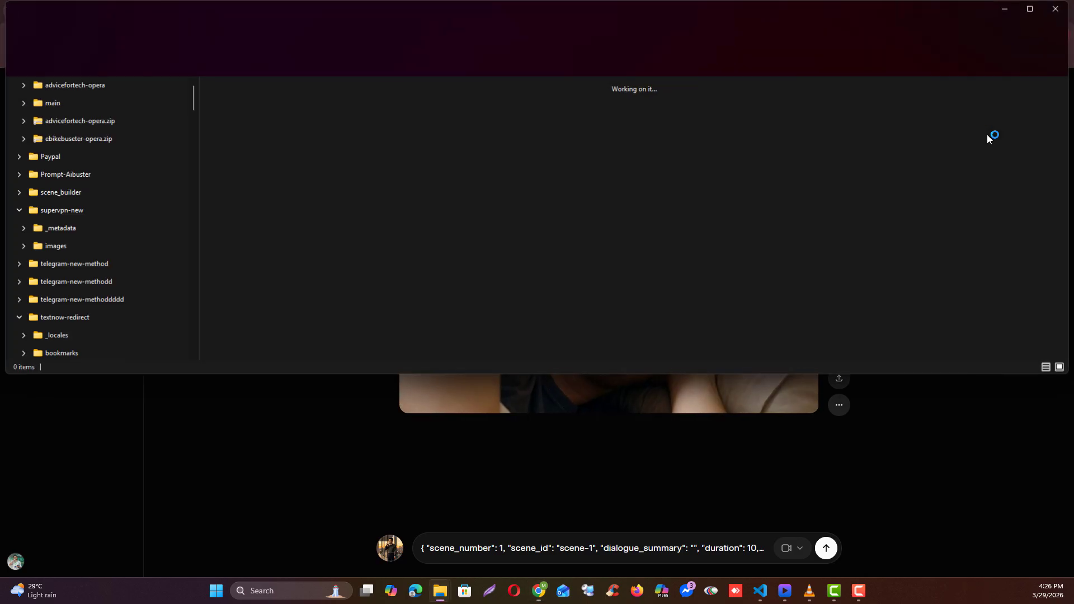
click(277, 252)
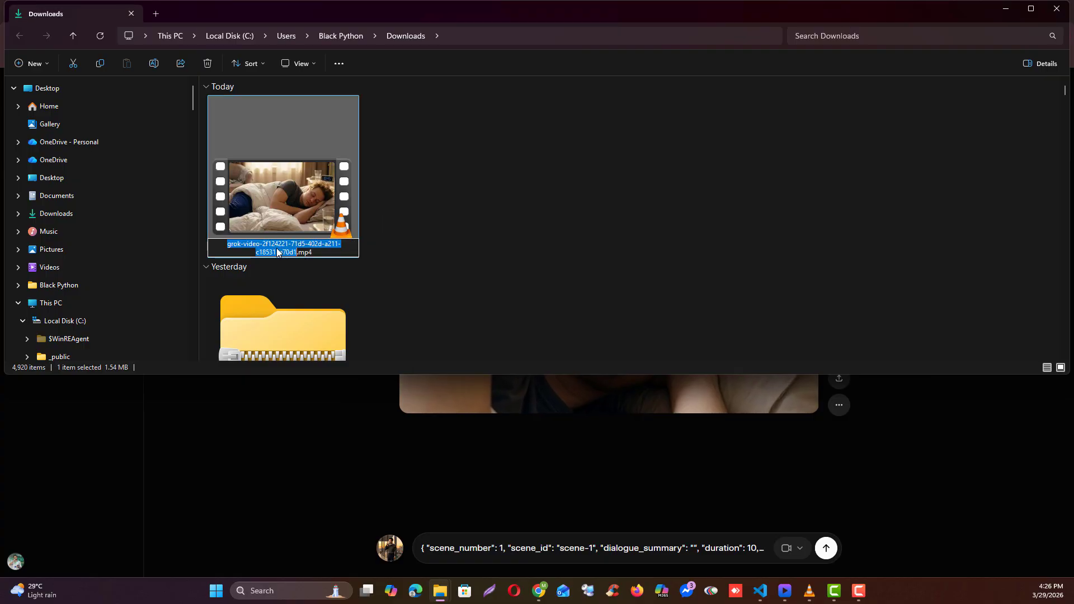
text(scene01)
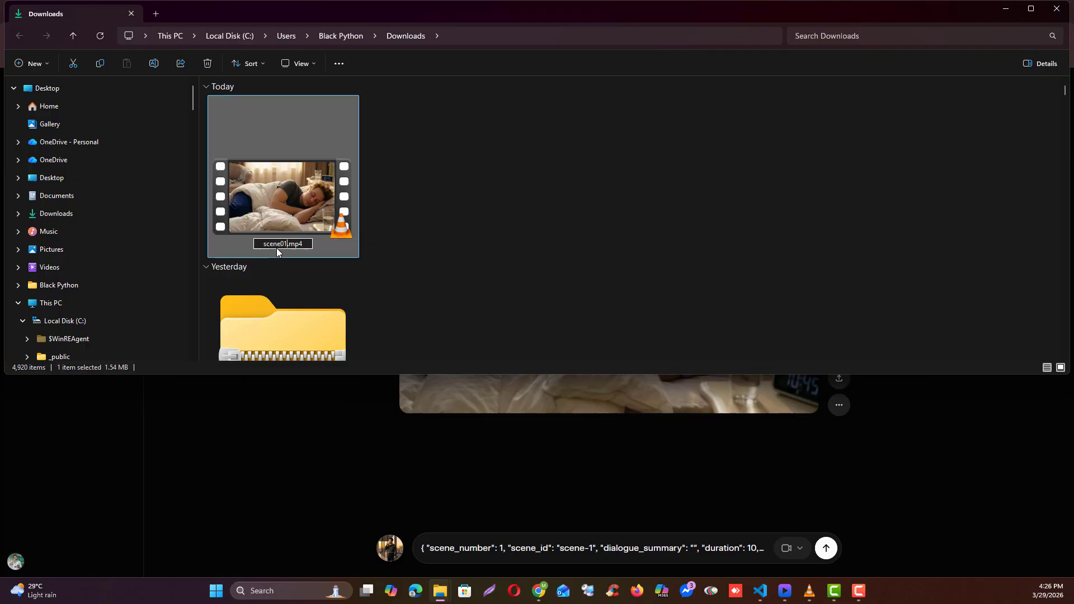
key(Return)
click(1006, 9)
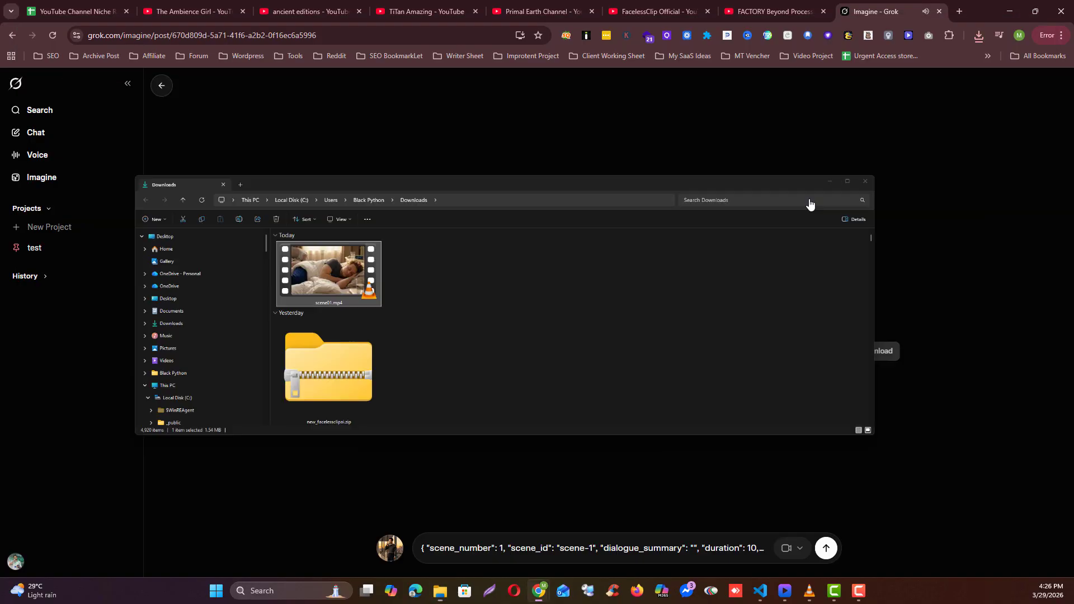
Step: Download the scene 2 workout video from the saved Grok creations and rename it scene02.mp4 in the Downloads folder
click(155, 86)
click(503, 229)
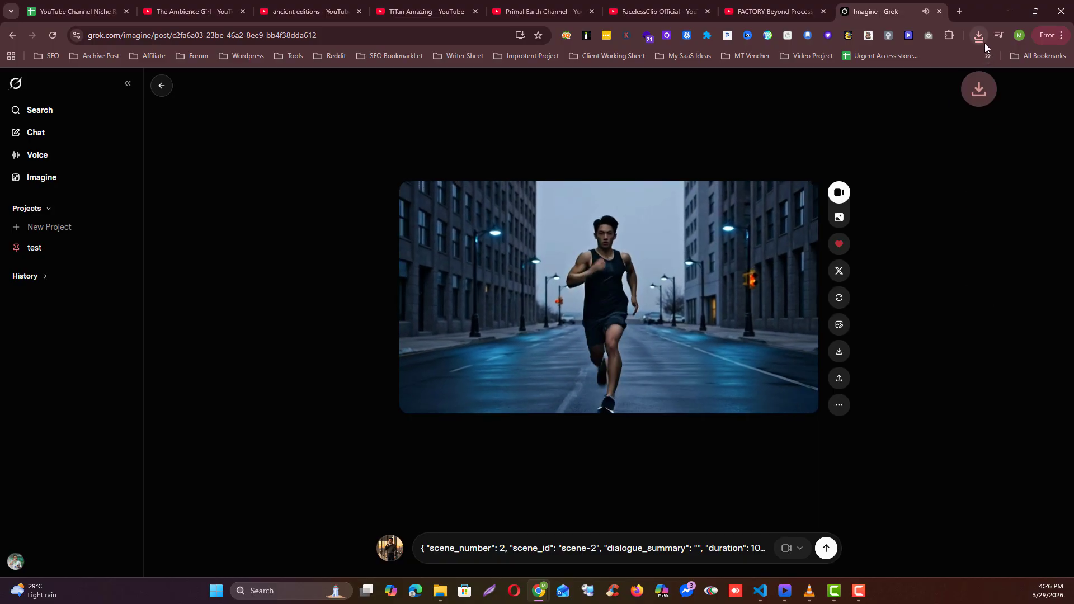
click(975, 40)
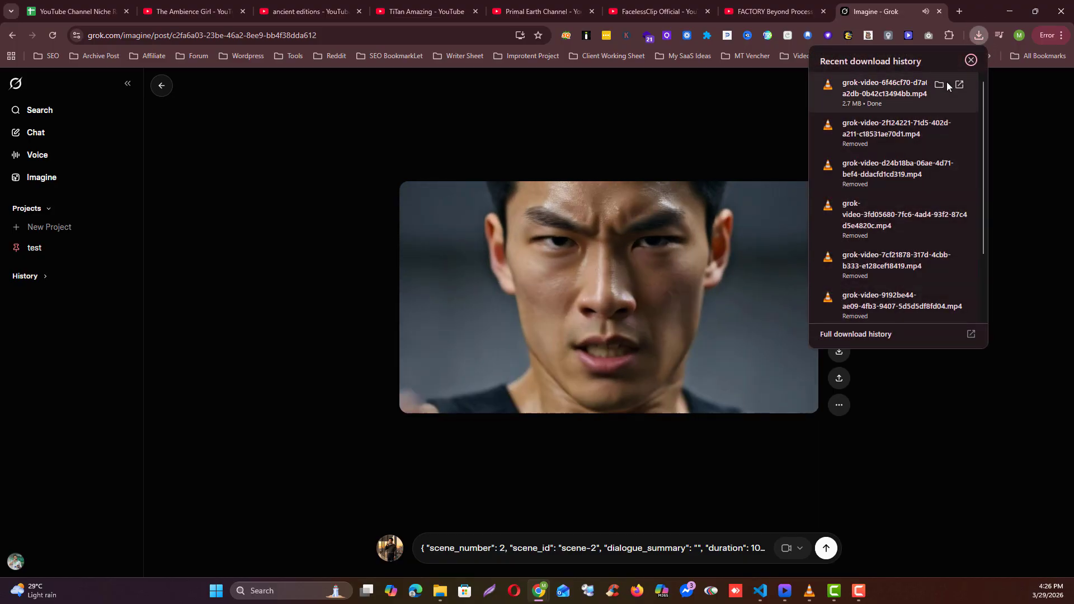
click(944, 85)
click(300, 190)
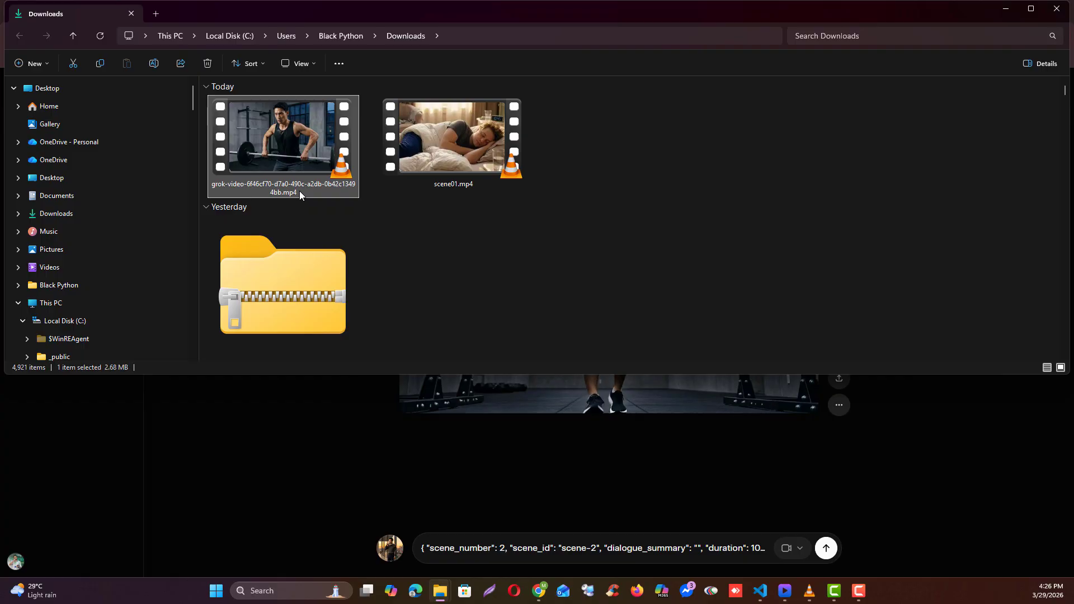
text(scene02)
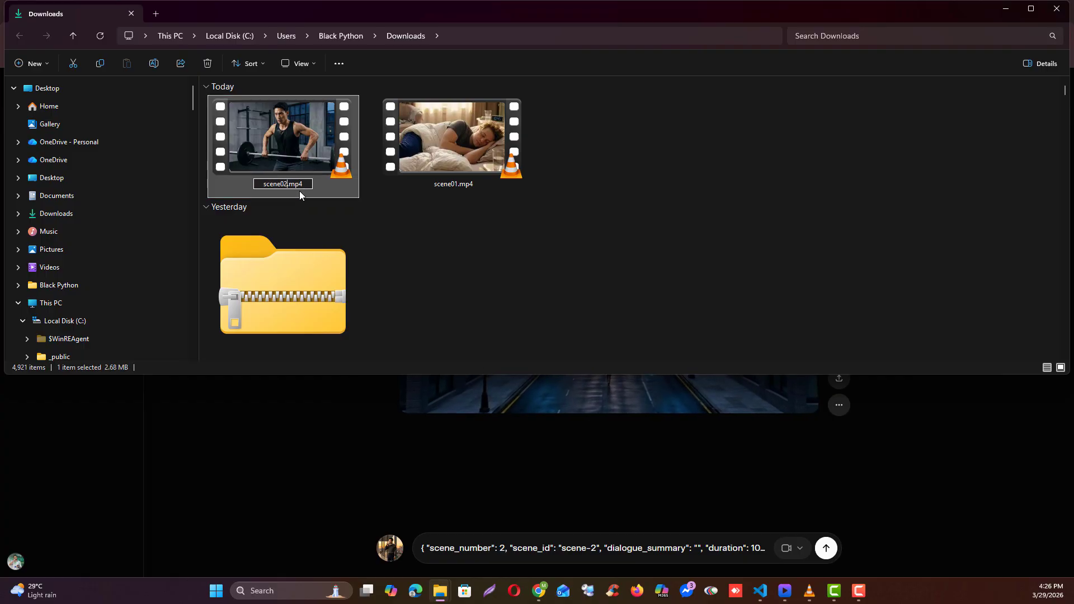
key(Return)
click(1006, 8)
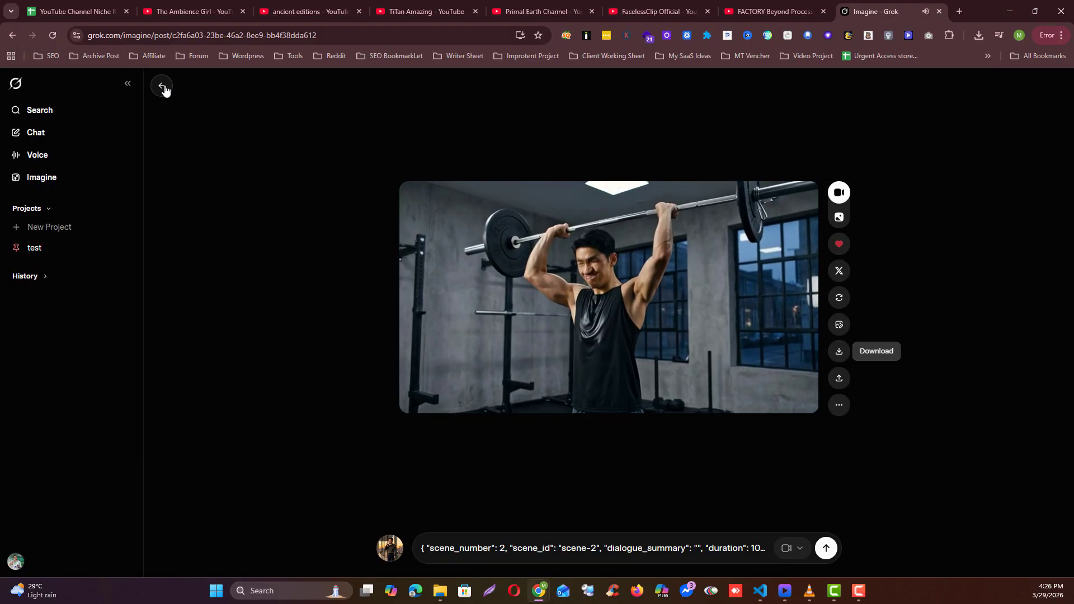
Step: Download the scene 3 penthouse video from the saved Grok creations and rename it scene03.mp4 in the Downloads folder
click(161, 86)
click(273, 186)
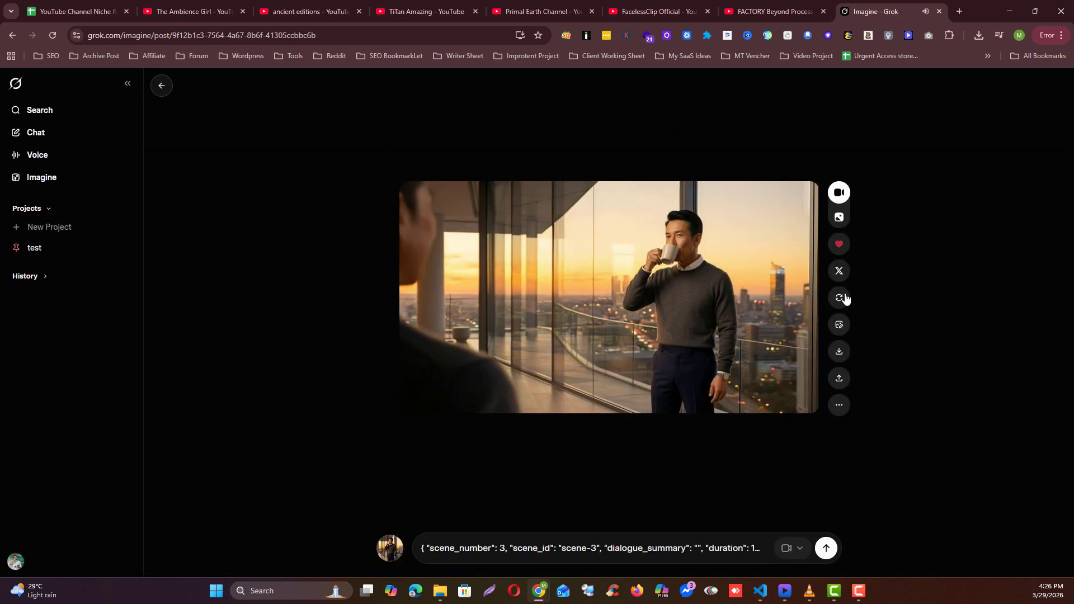
click(979, 36)
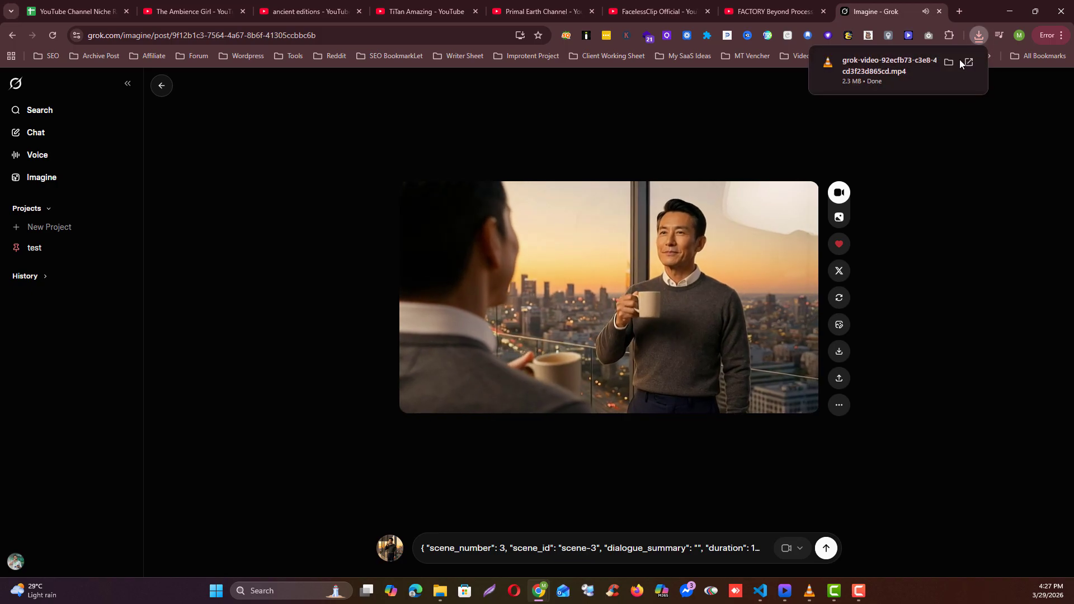
click(951, 62)
click(275, 185)
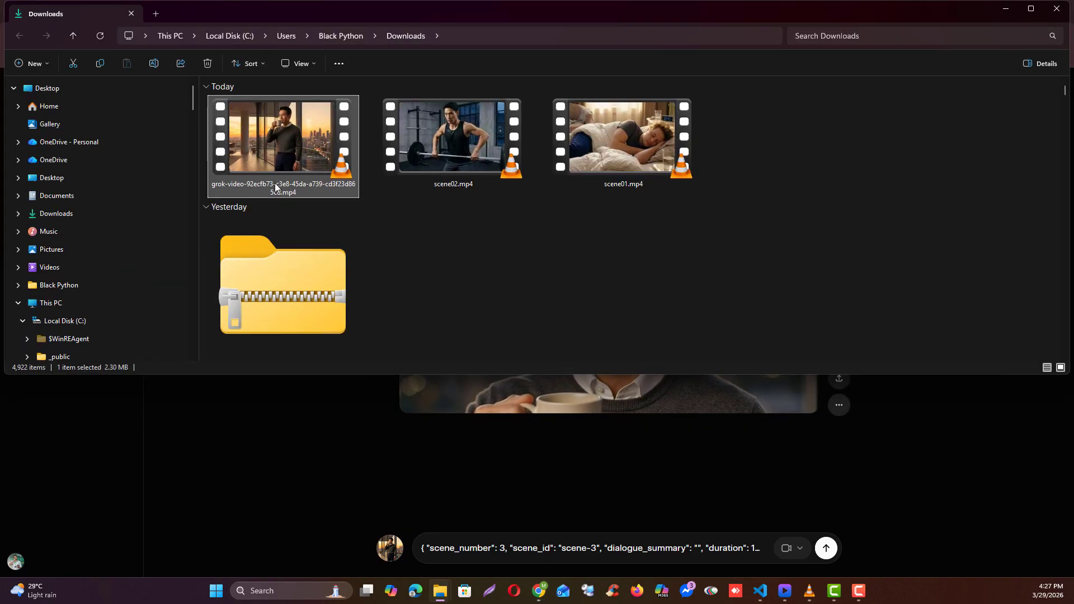
text(scen)
text(e03)
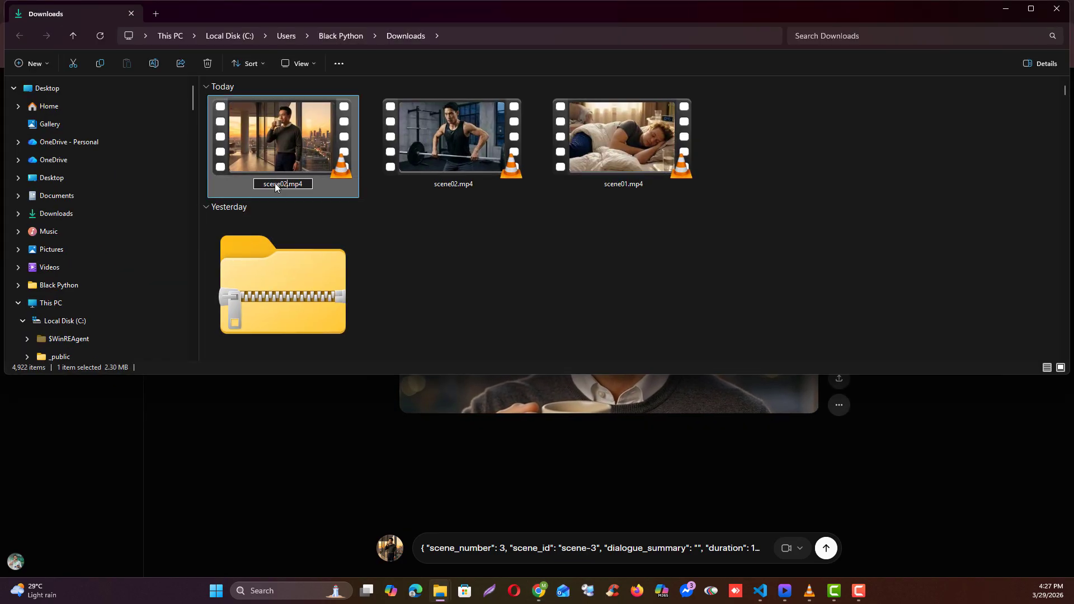
key(Return)
Step: Cut scene01.mp4, scene02.mp4 and scene03.mp4 from the Downloads folder
click(621, 178)
ctrl+click(453, 140)
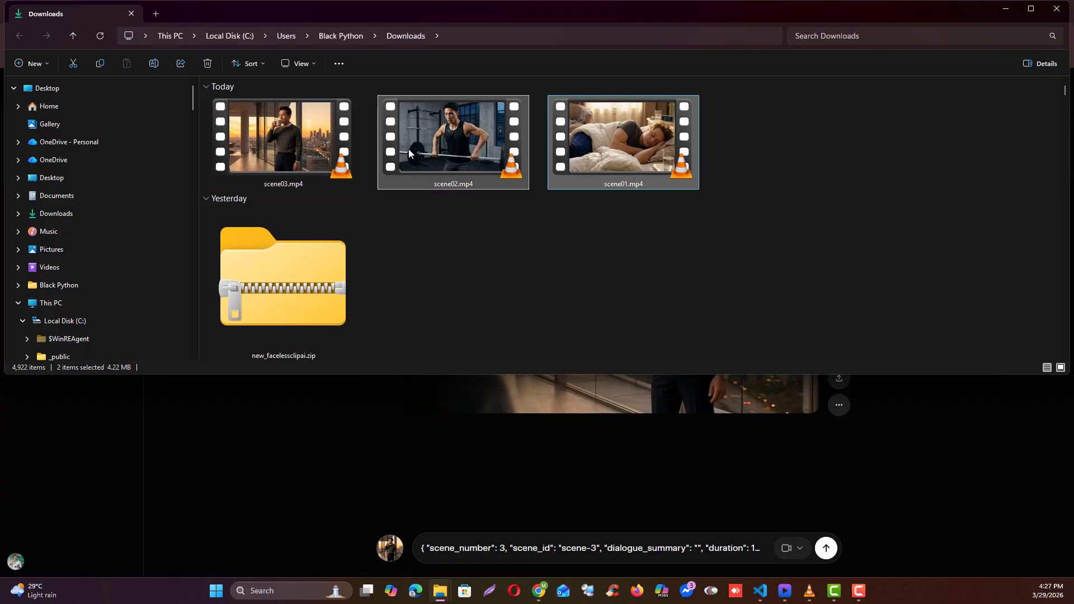
ctrl+click(271, 145)
right_click(271, 145)
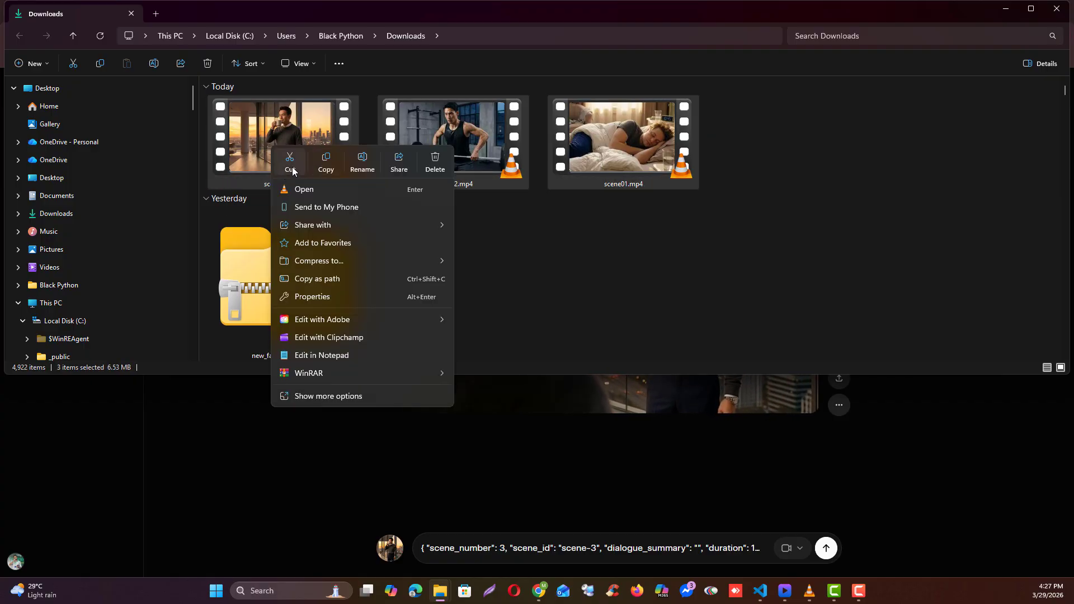
click(291, 169)
click(411, 473)
Step: Switch to Faceless Scene Builder, paste the cut clips into the old_audio project's generated_videos folder, and refresh the Project Manager
click(160, 86)
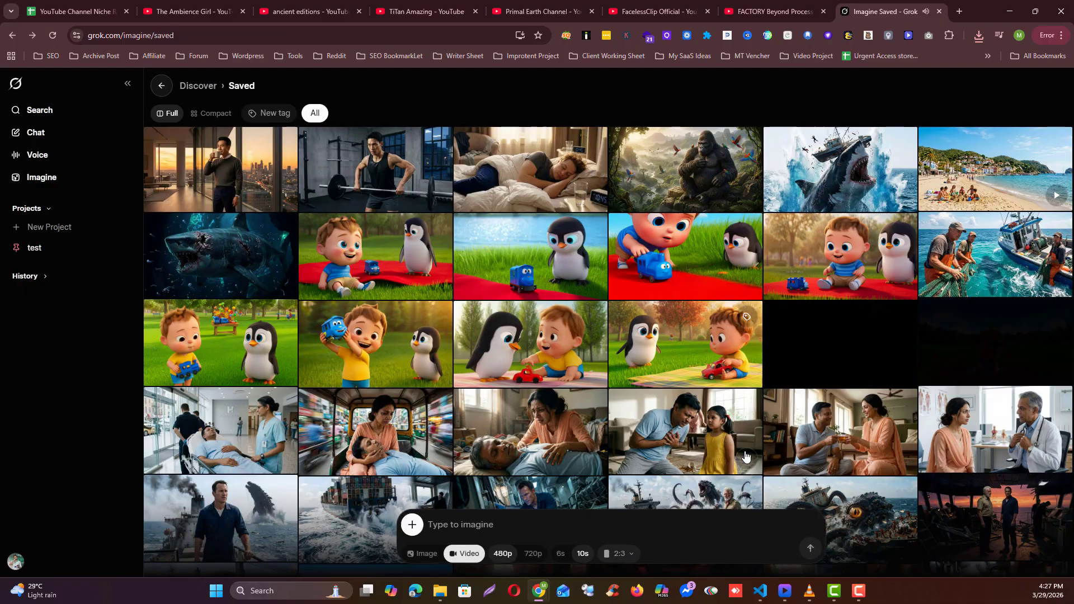
click(783, 591)
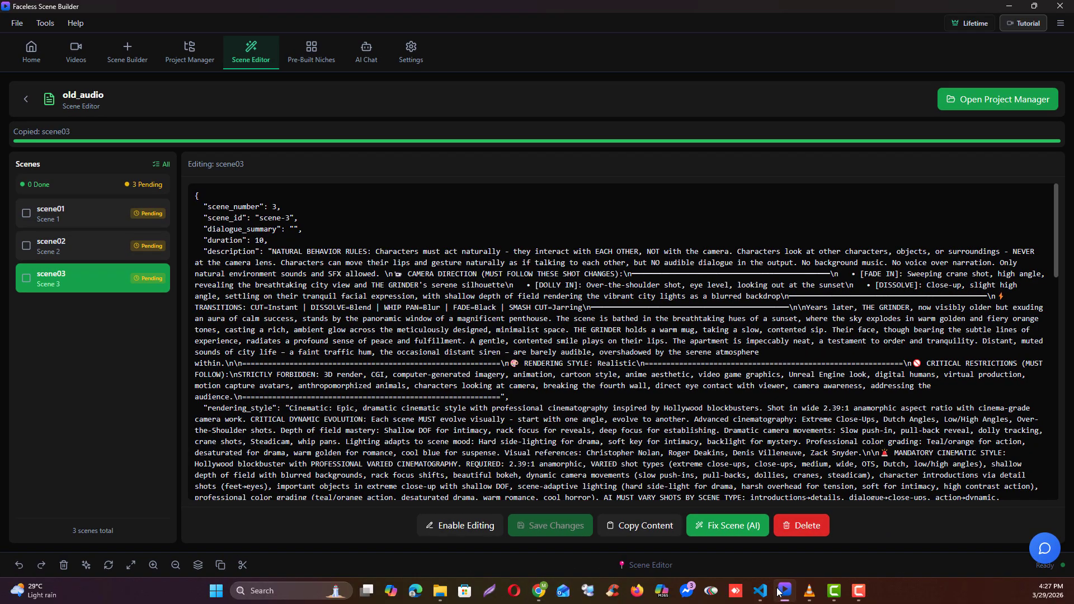
click(204, 69)
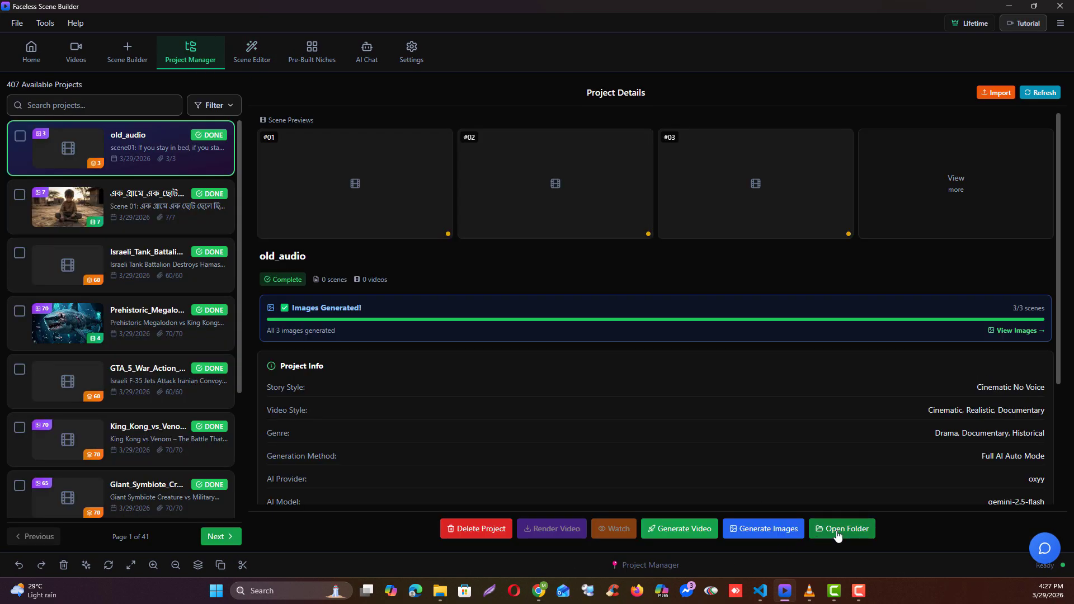
click(838, 529)
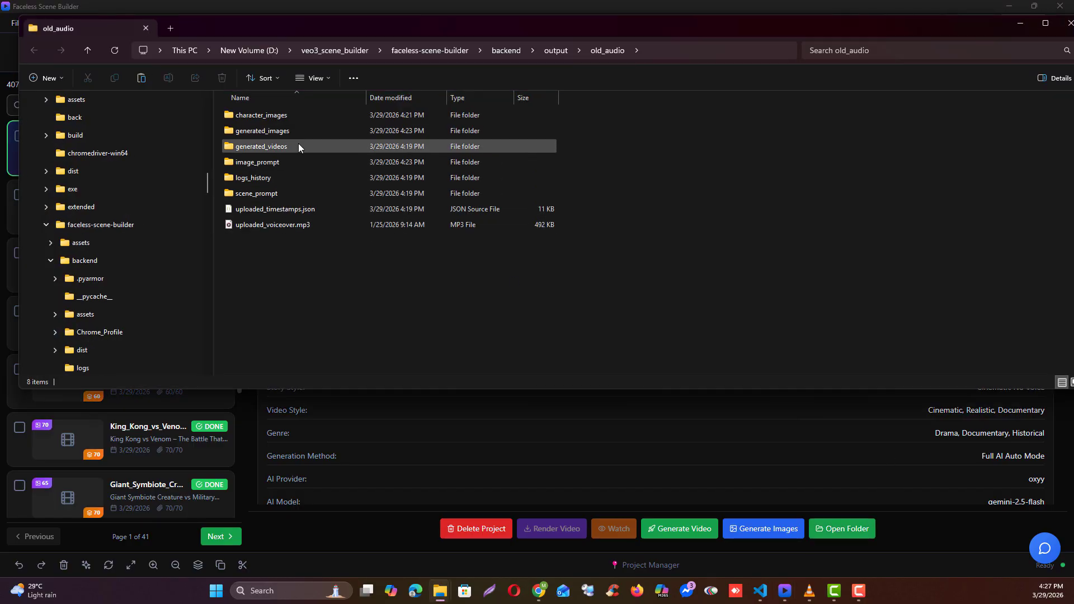
double_click(274, 147)
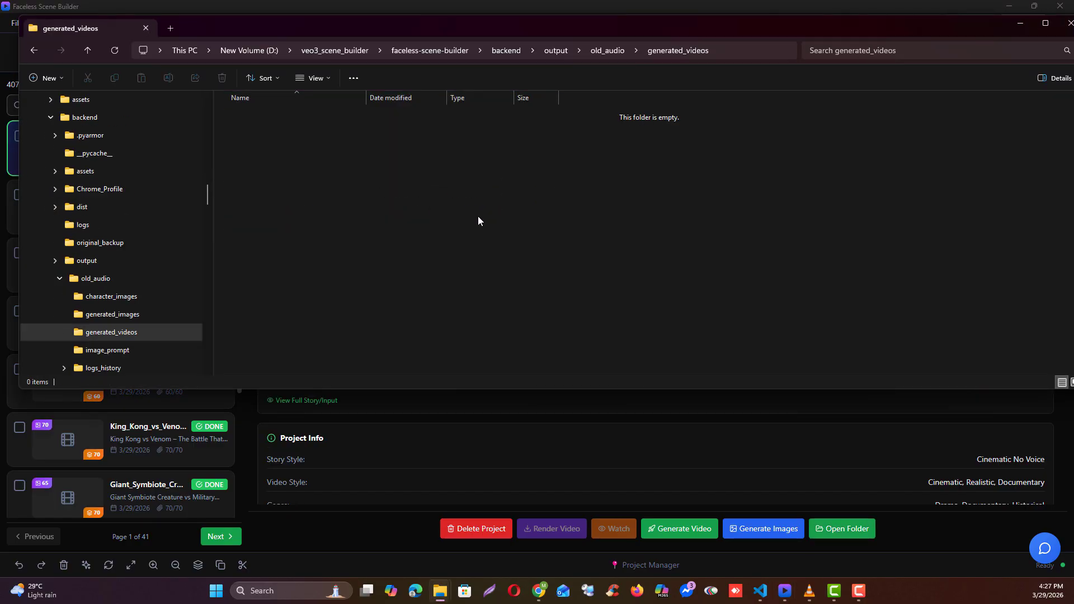
key(ctrl+a)
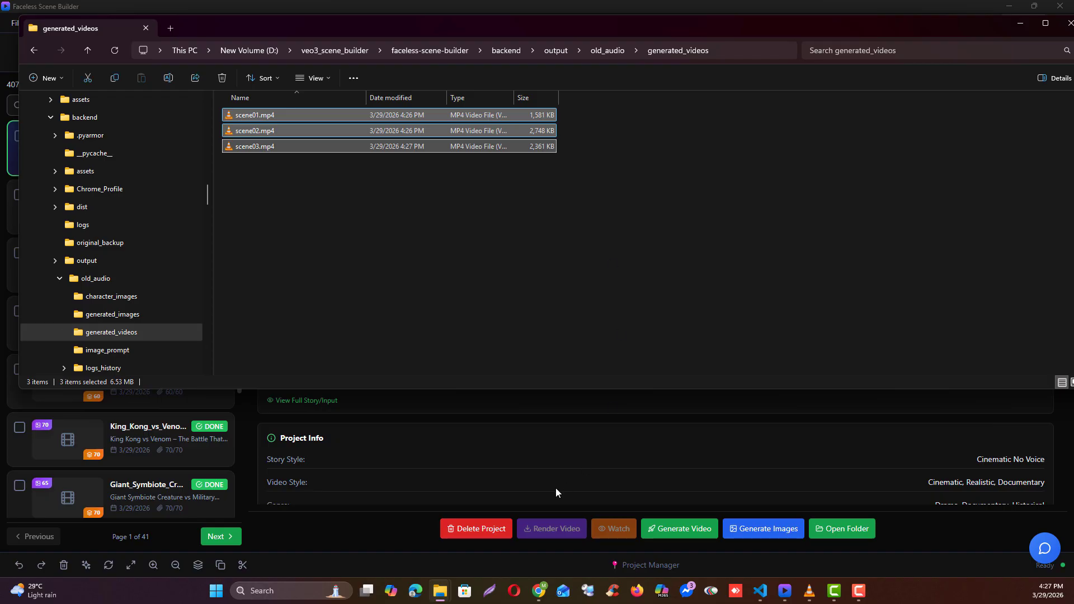
click(577, 493)
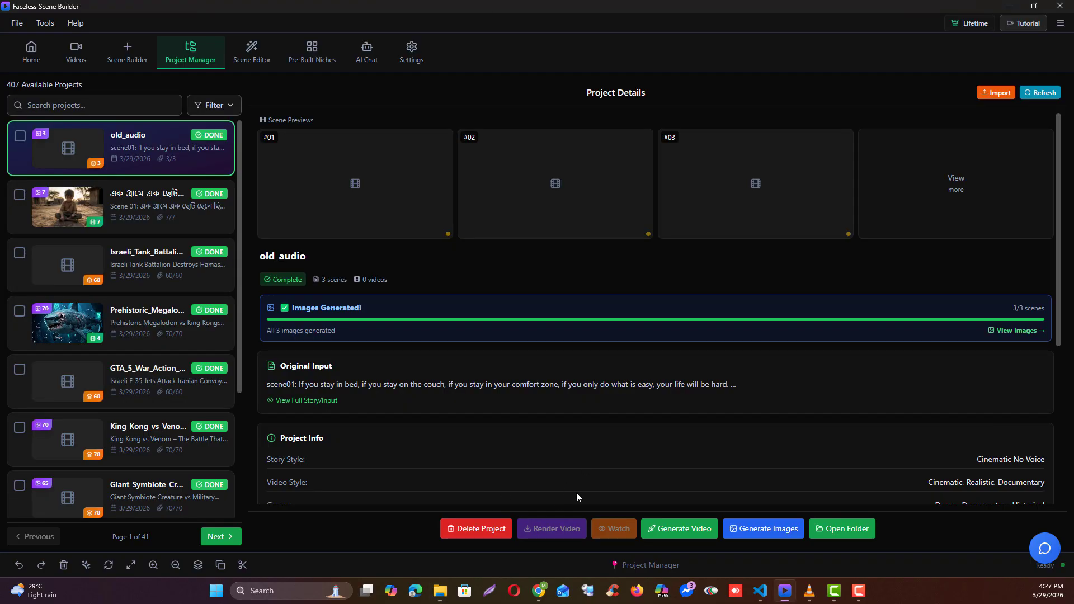
click(1036, 101)
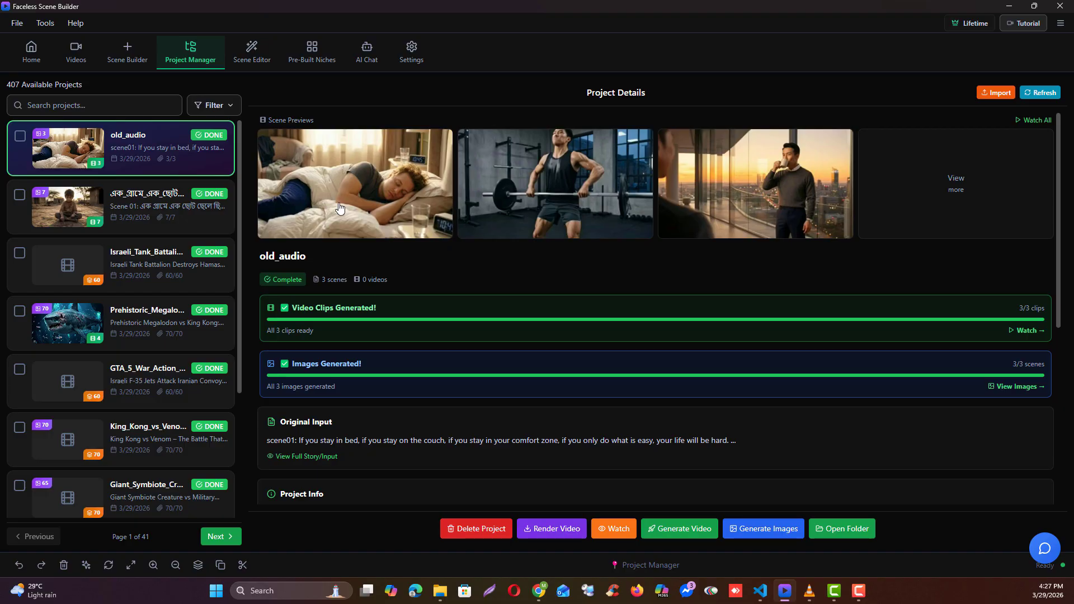
Step: Check the linked voice-over and timestamp files in old_audio's render settings, and merge the three clips with voice-over and Karaoke subtitles
click(552, 529)
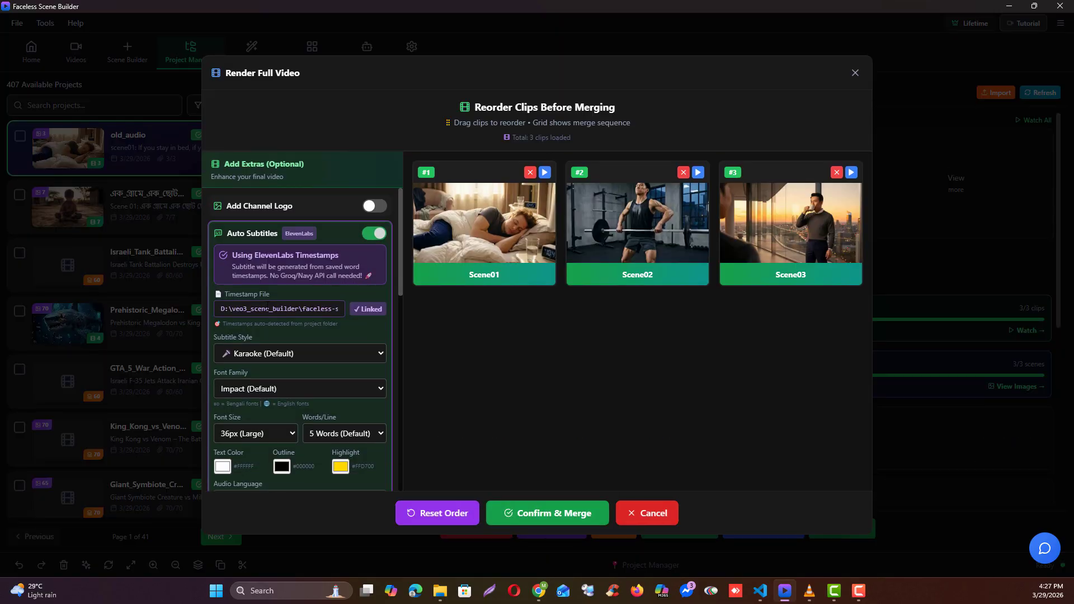
scroll(330, 406, down, 10)
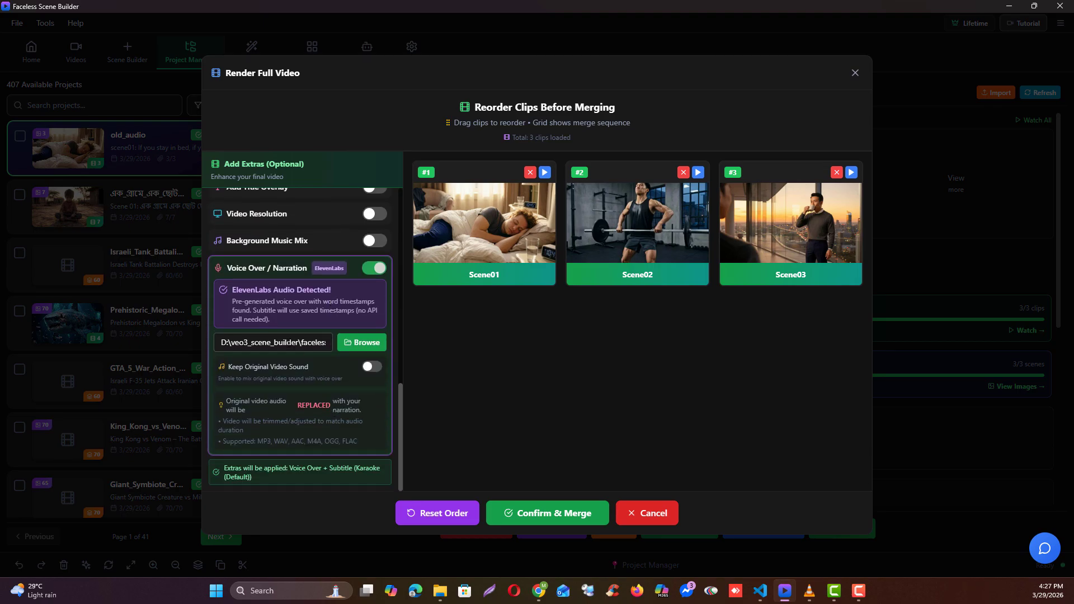
drag(289, 342, 358, 380)
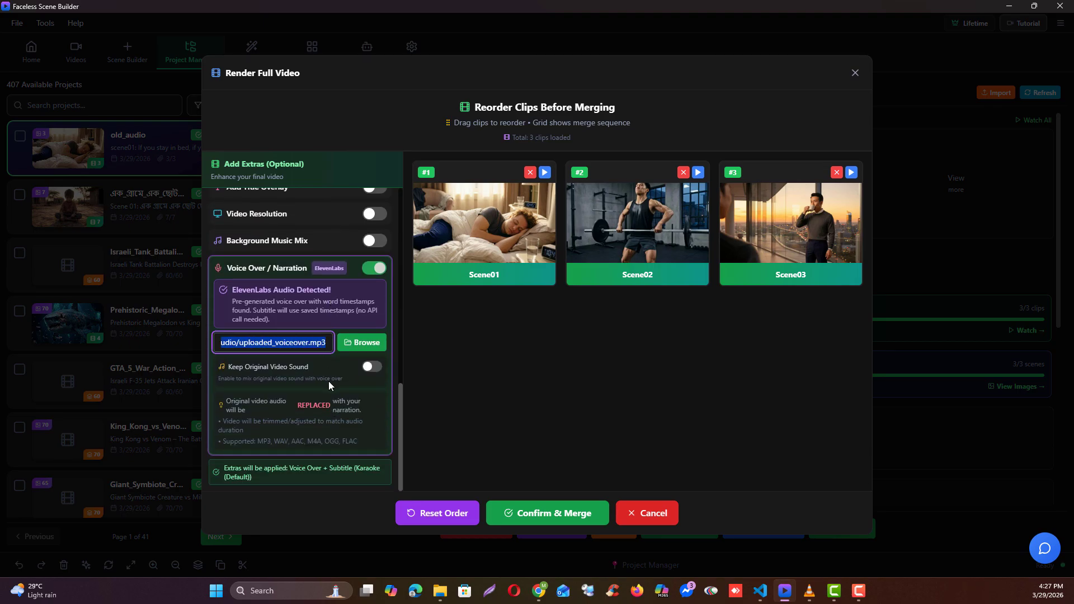
click(310, 395)
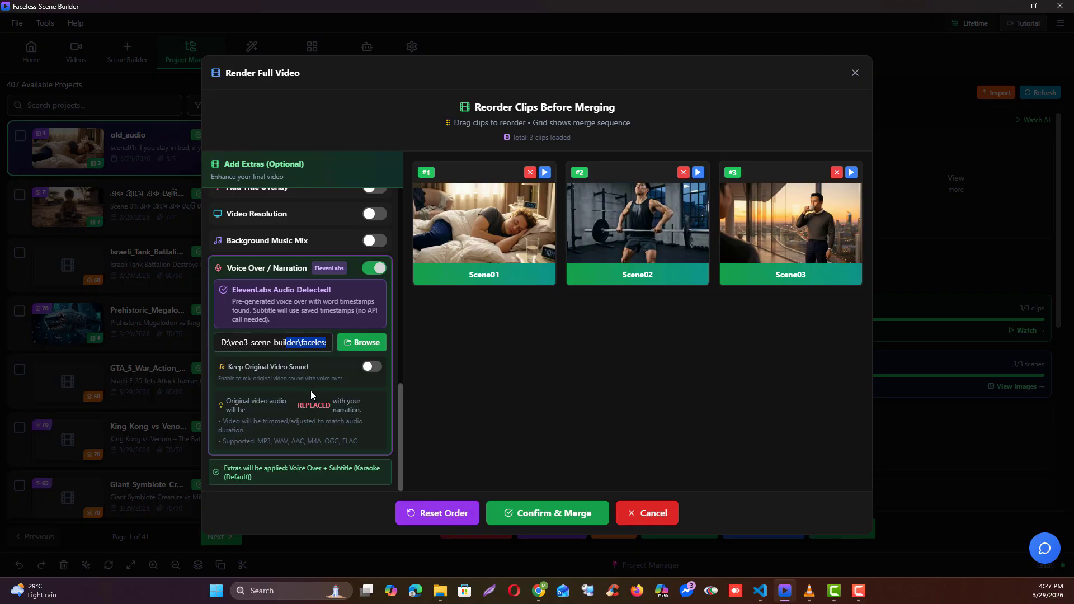
scroll(310, 395, up, 10)
drag(299, 309, 351, 337)
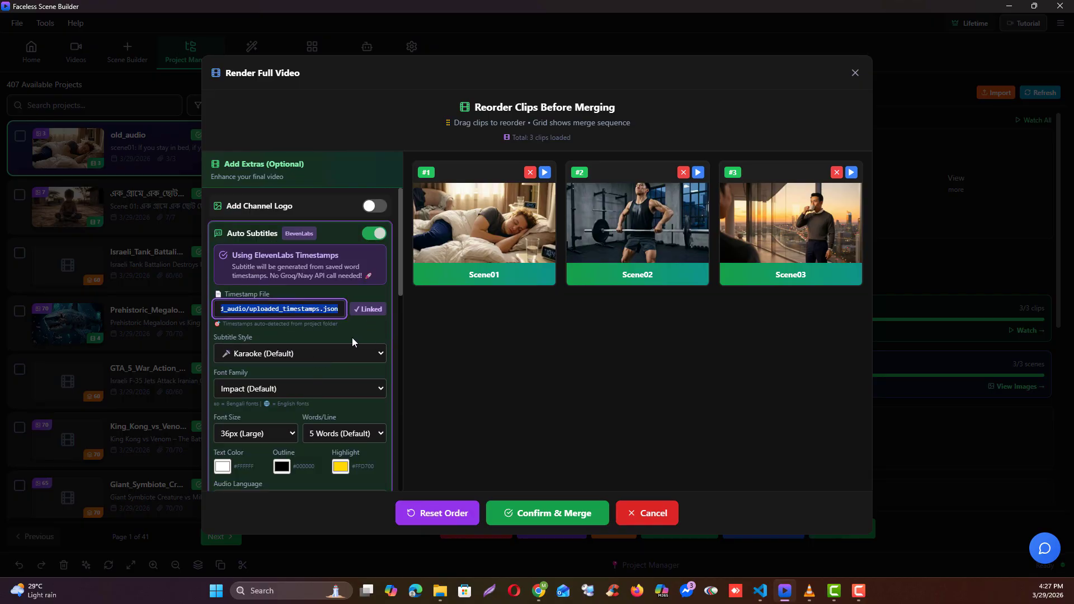
click(548, 515)
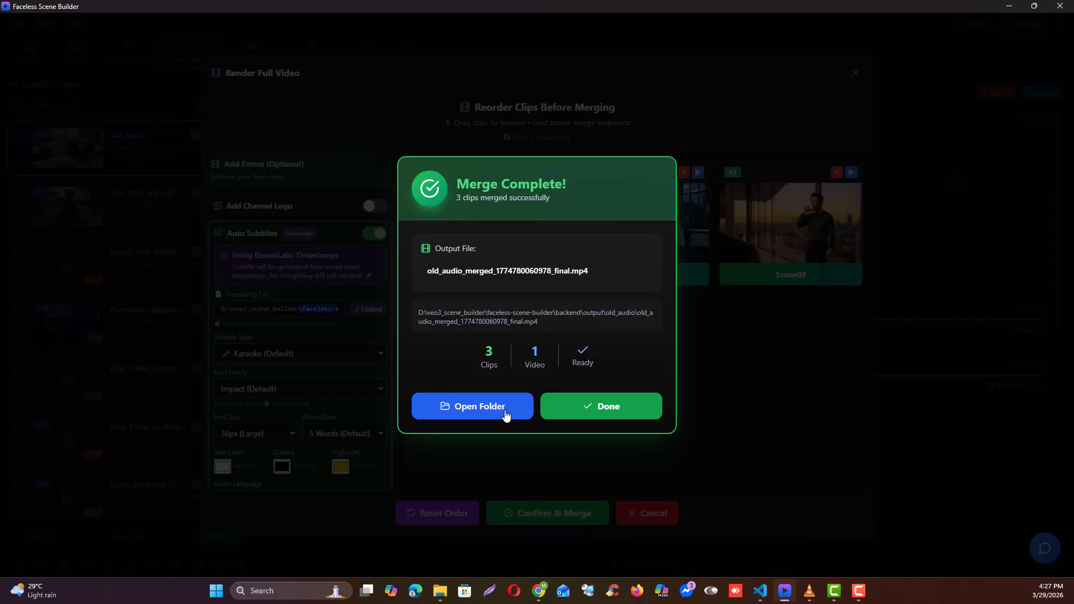
click(494, 407)
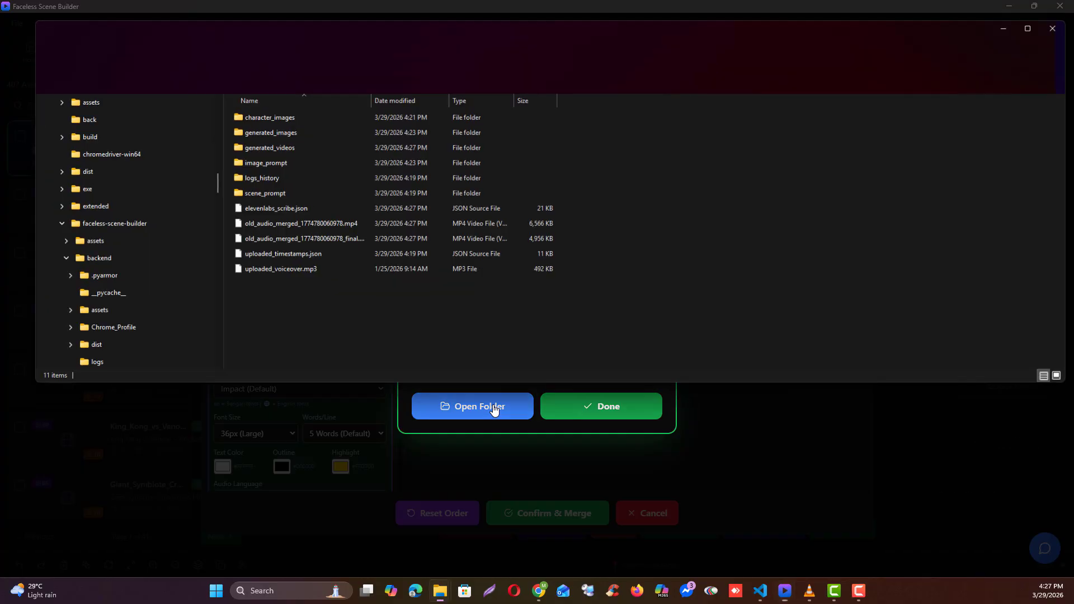
click(334, 244)
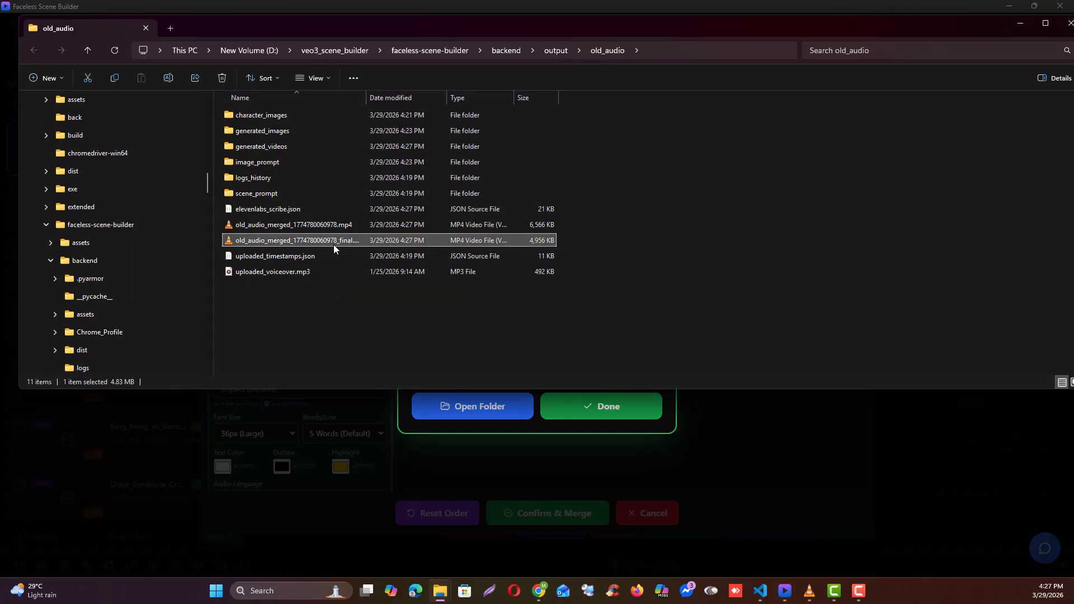
mouse_move(835, 591)
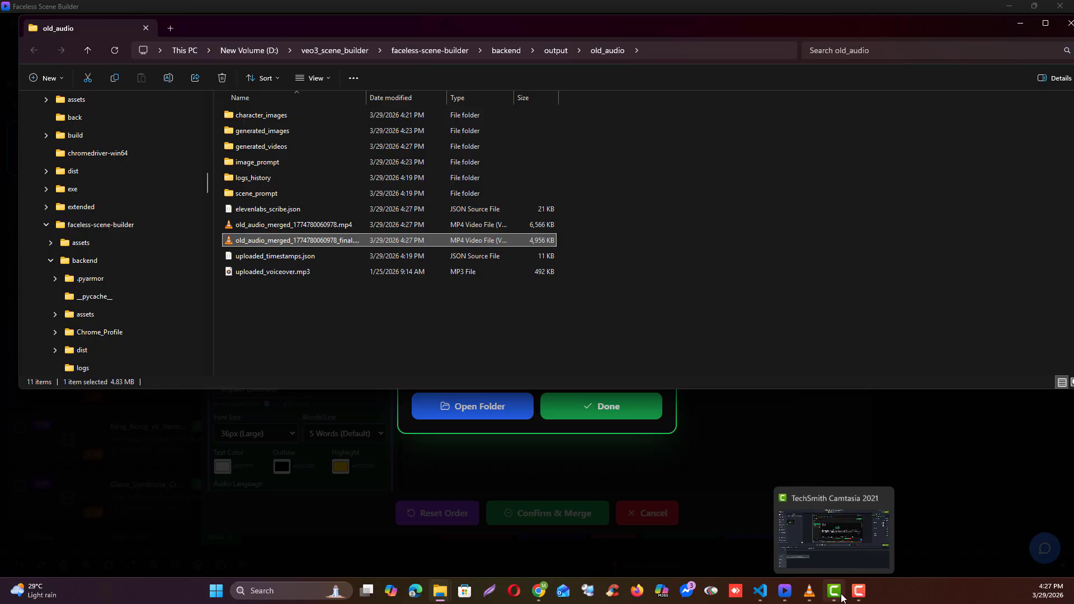
click(847, 549)
click(811, 592)
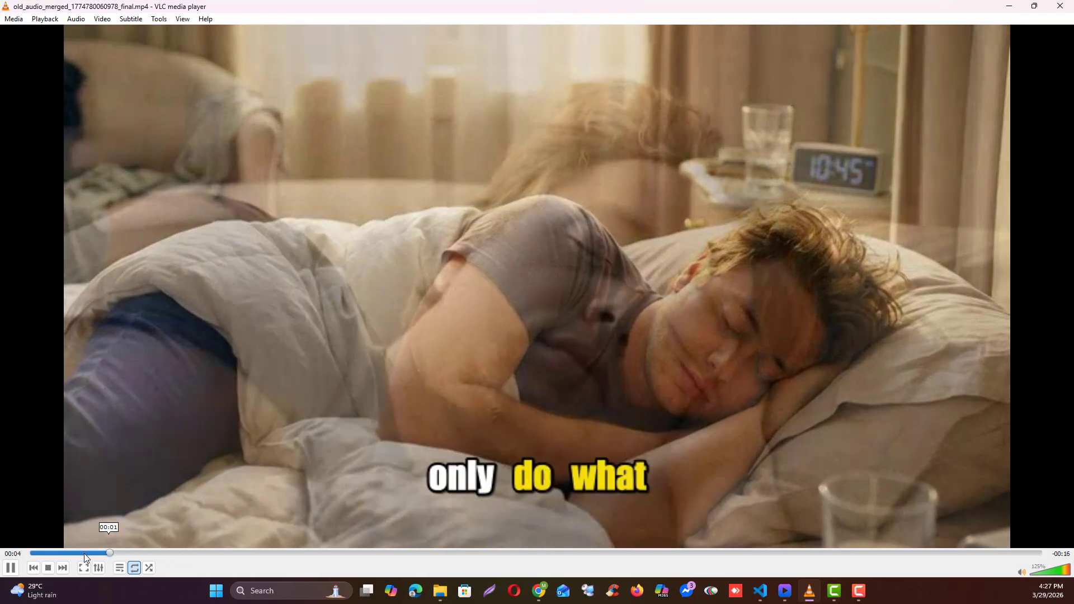
drag(84, 554, 30, 554)
click(11, 570)
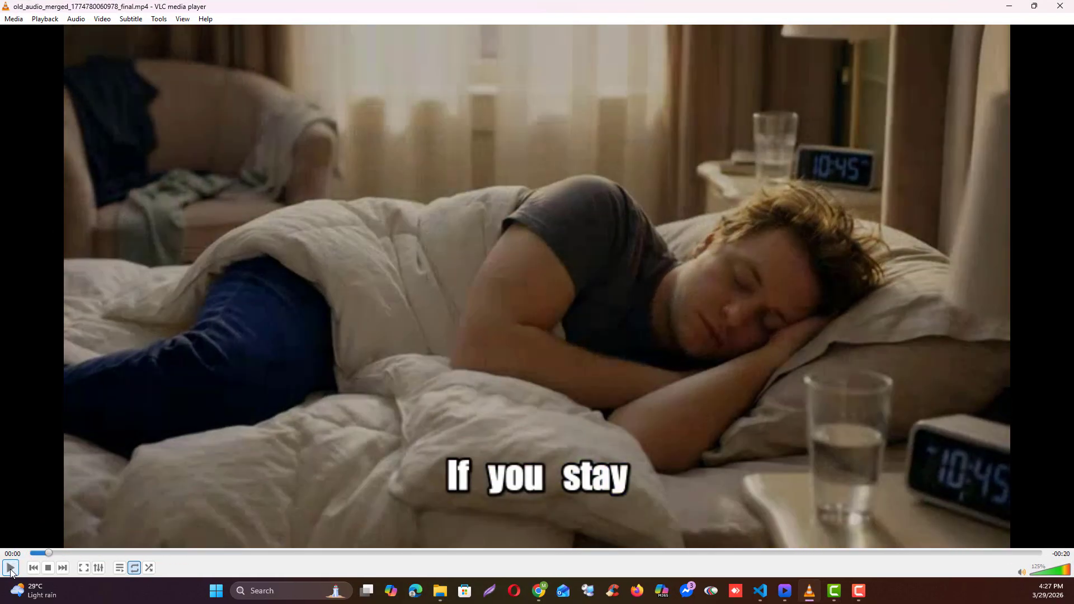
Step: Lower the VLC volume to 95%, play the merged old_audio video with its subtitles, and close the player
scroll(730, 461, down, 6)
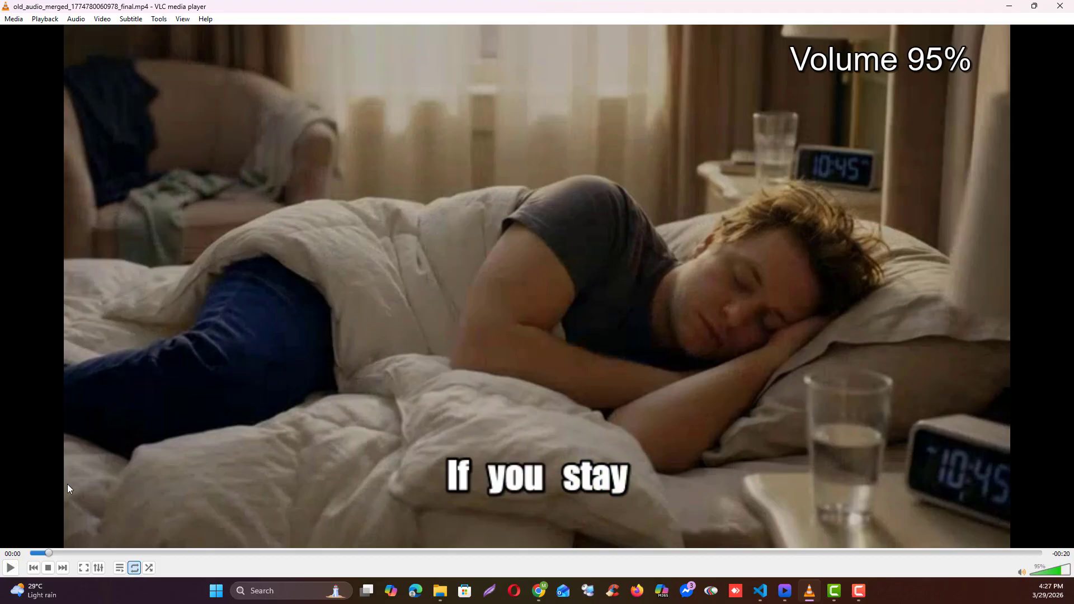
click(10, 567)
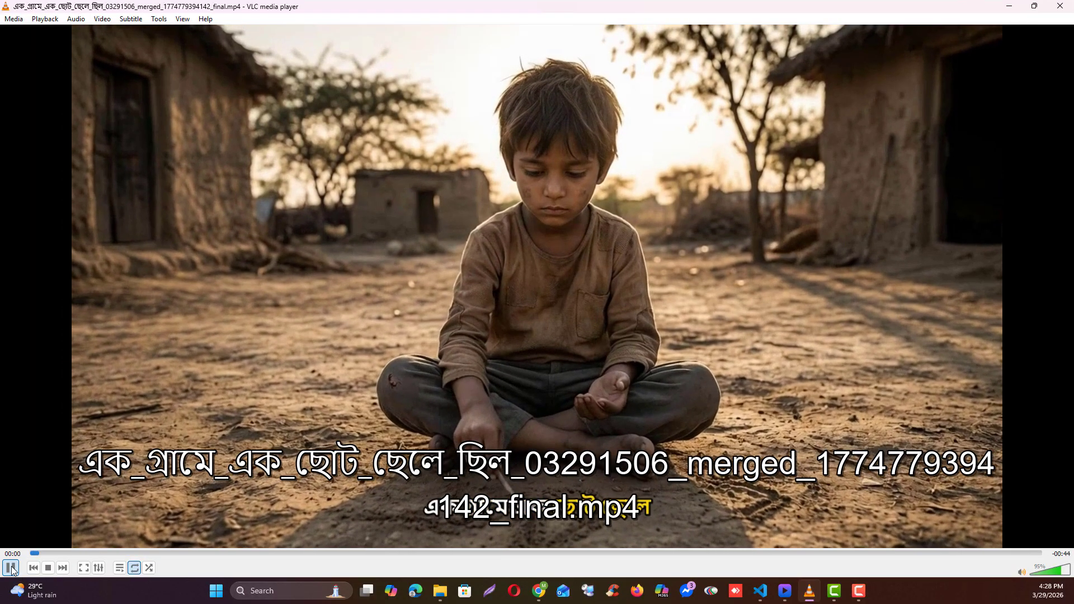
click(1060, 6)
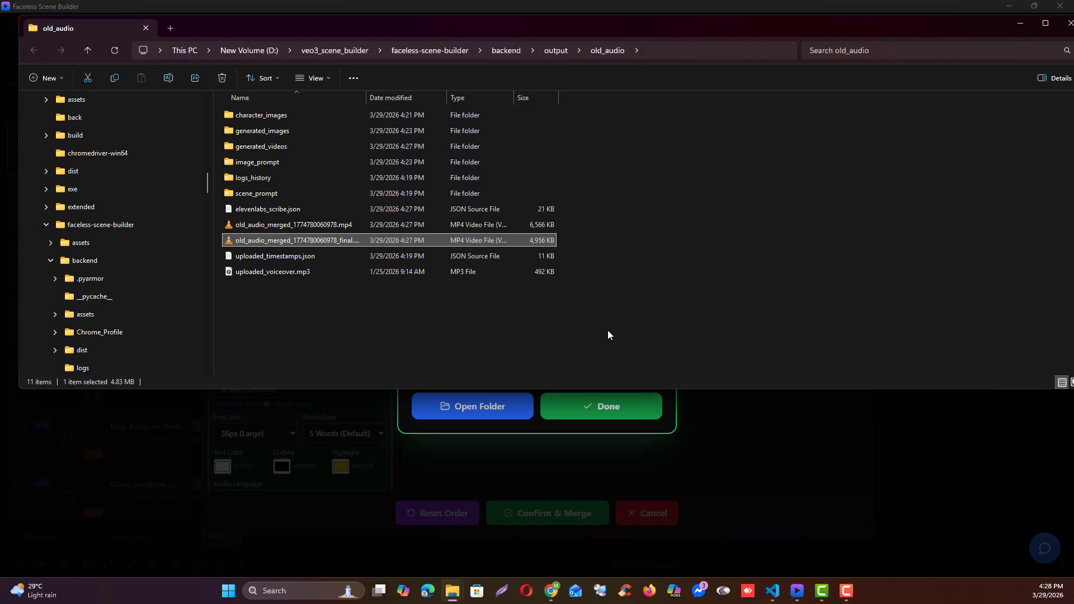
Step: Switch back to Faceless Scene Builder and dismiss the merge summary to return to the old_audio project details
click(510, 428)
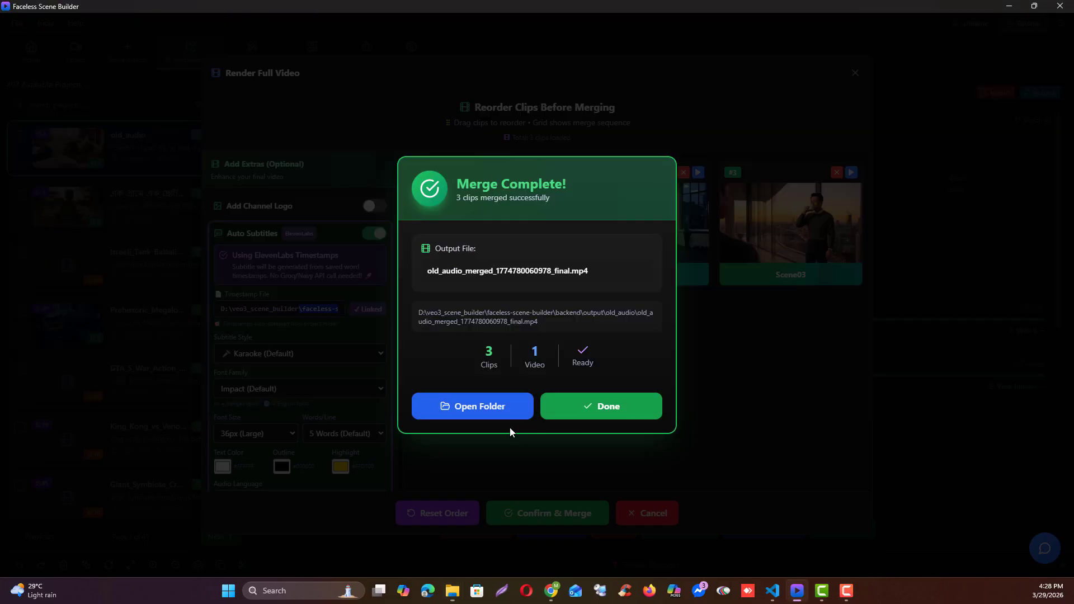
click(586, 408)
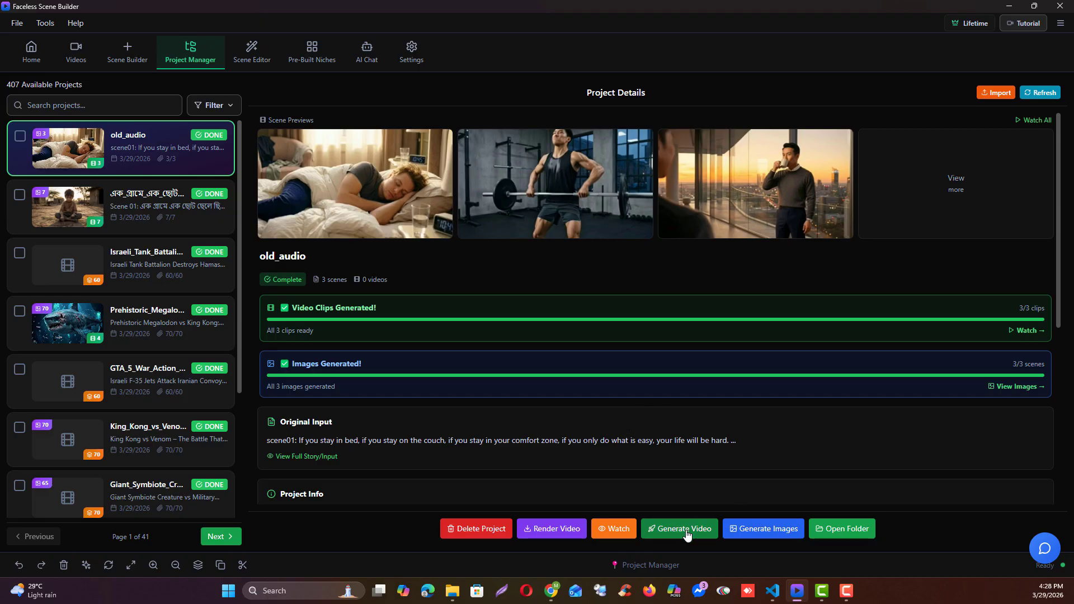
scroll(582, 472, down, 5)
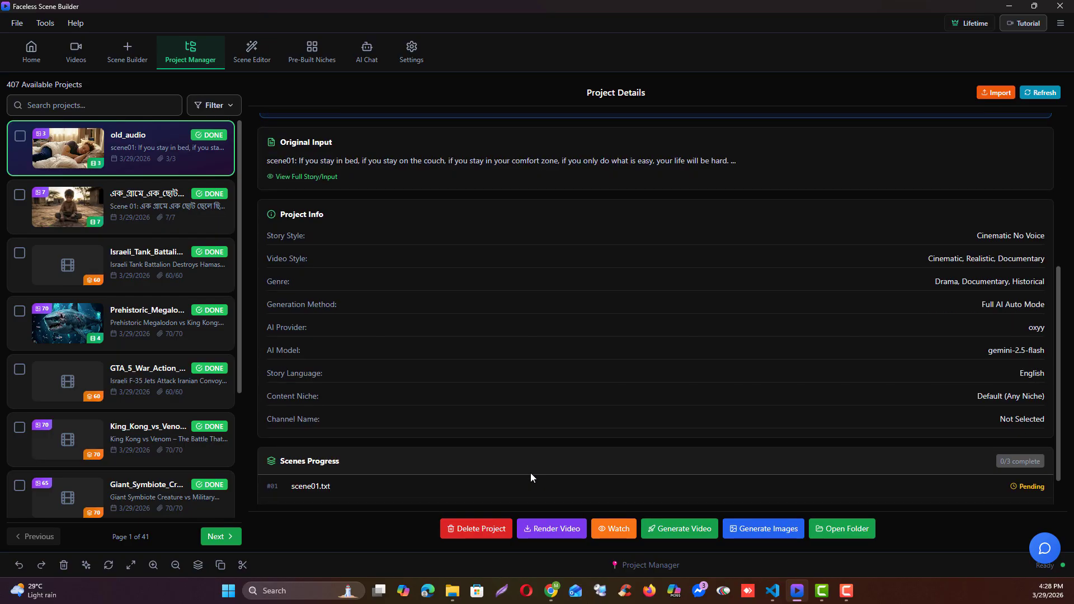
scroll(531, 474, up, 5)
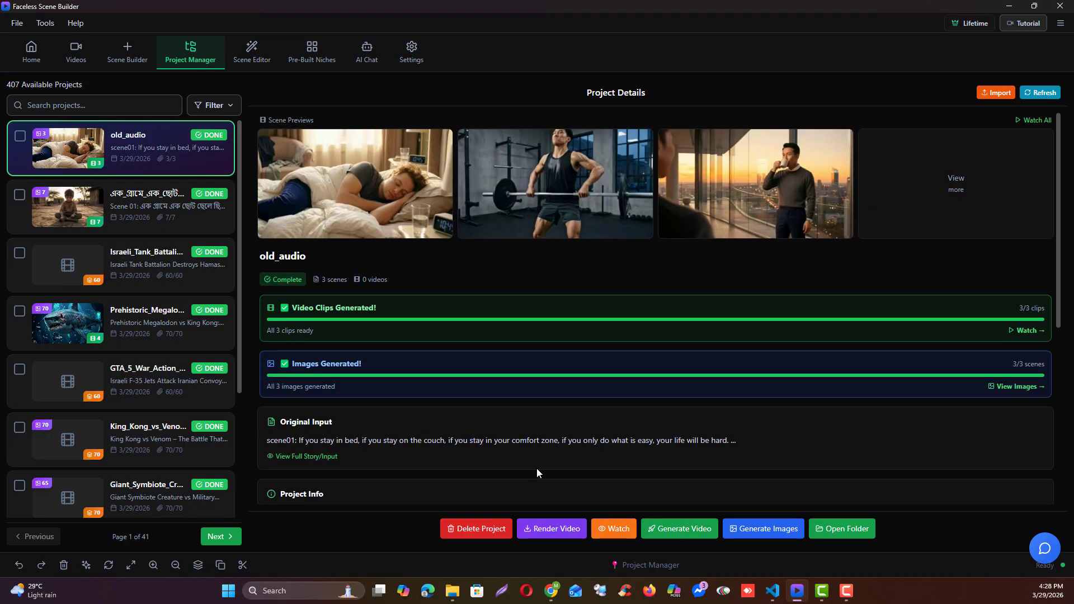
click(551, 591)
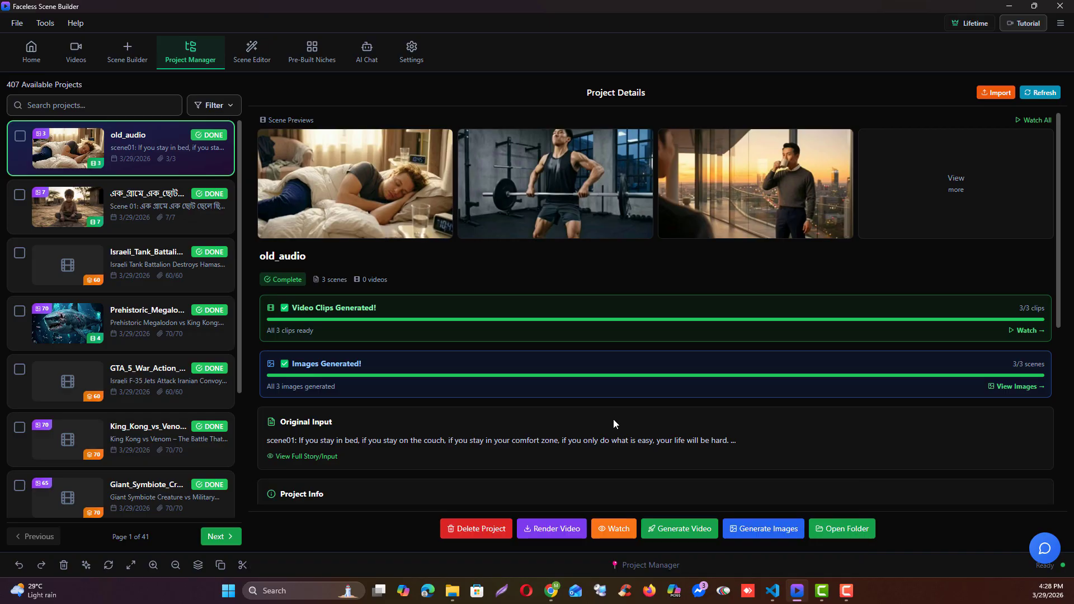